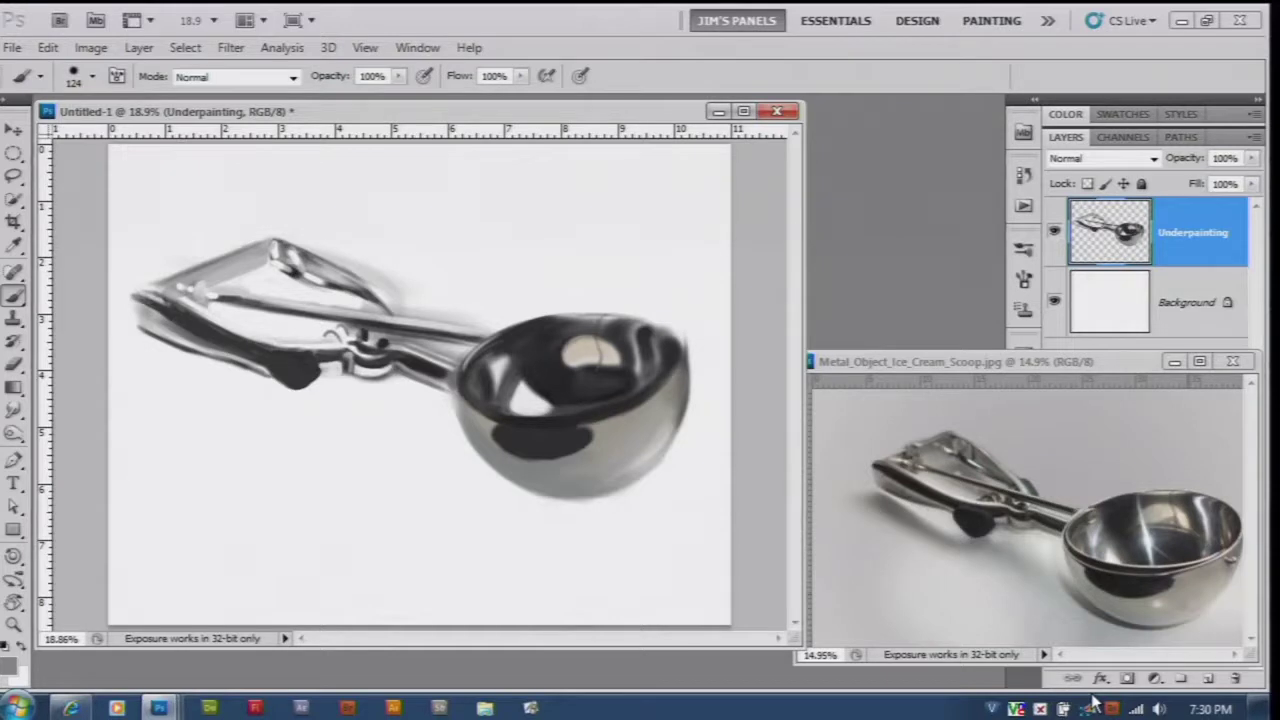
# Create a new layer above Underpainting and name it Overpainting.
pyautogui.click(1213, 679)
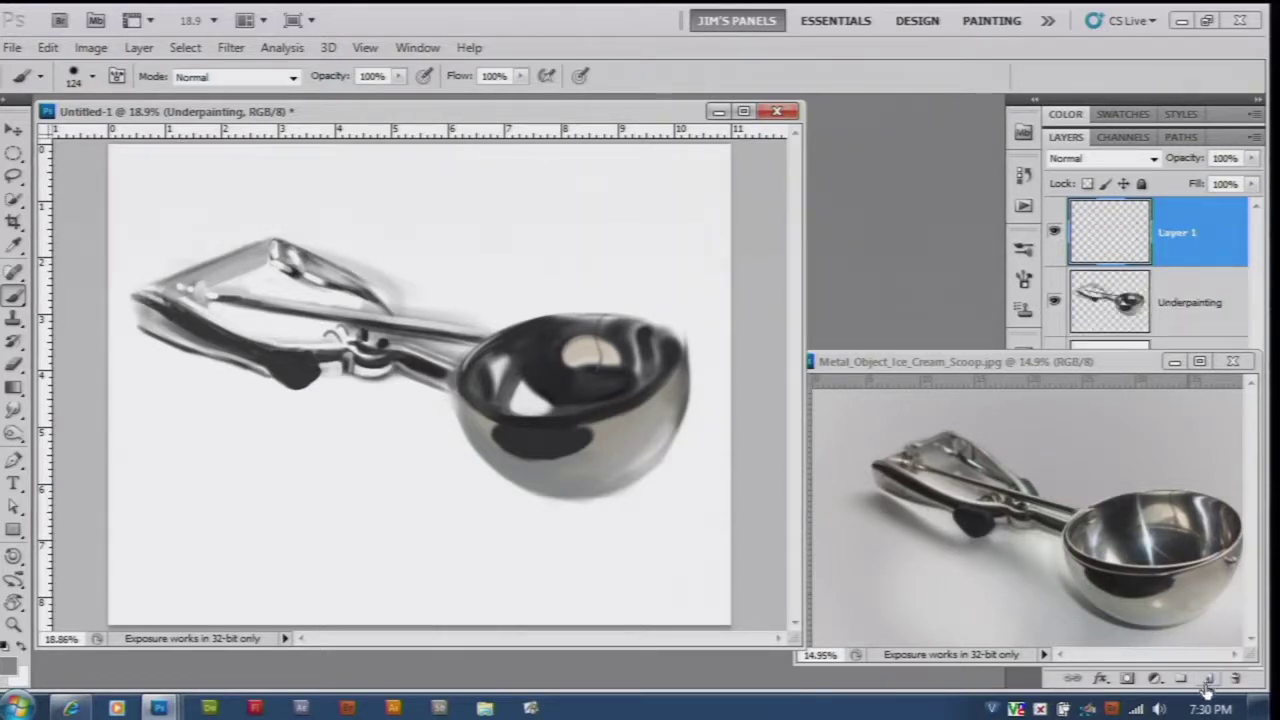
pyautogui.doubleClick(1200, 233)
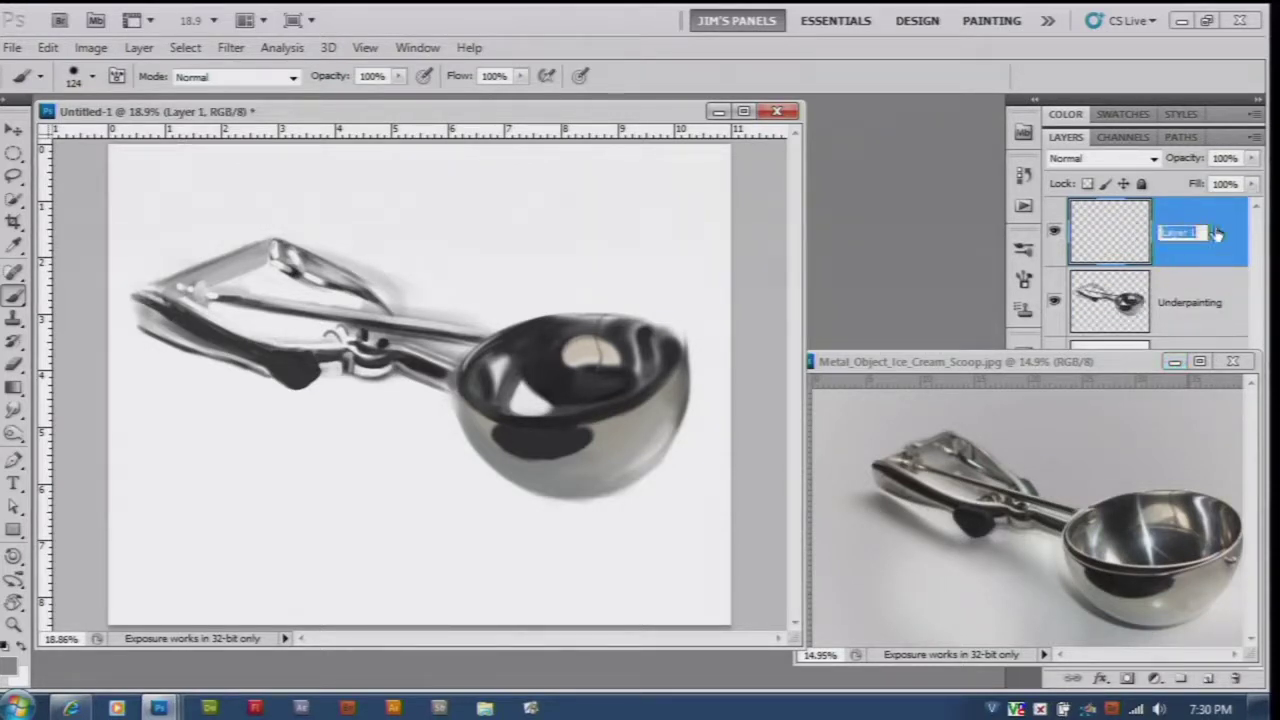
pyautogui.write('c')
pyautogui.write('verpainting')
pyautogui.press('Return')
# On the Underpainting layer, lasso the scoop's bowl, warp it slightly wider to match the reference photo, and clear the selection.
pyautogui.click(1193, 313)
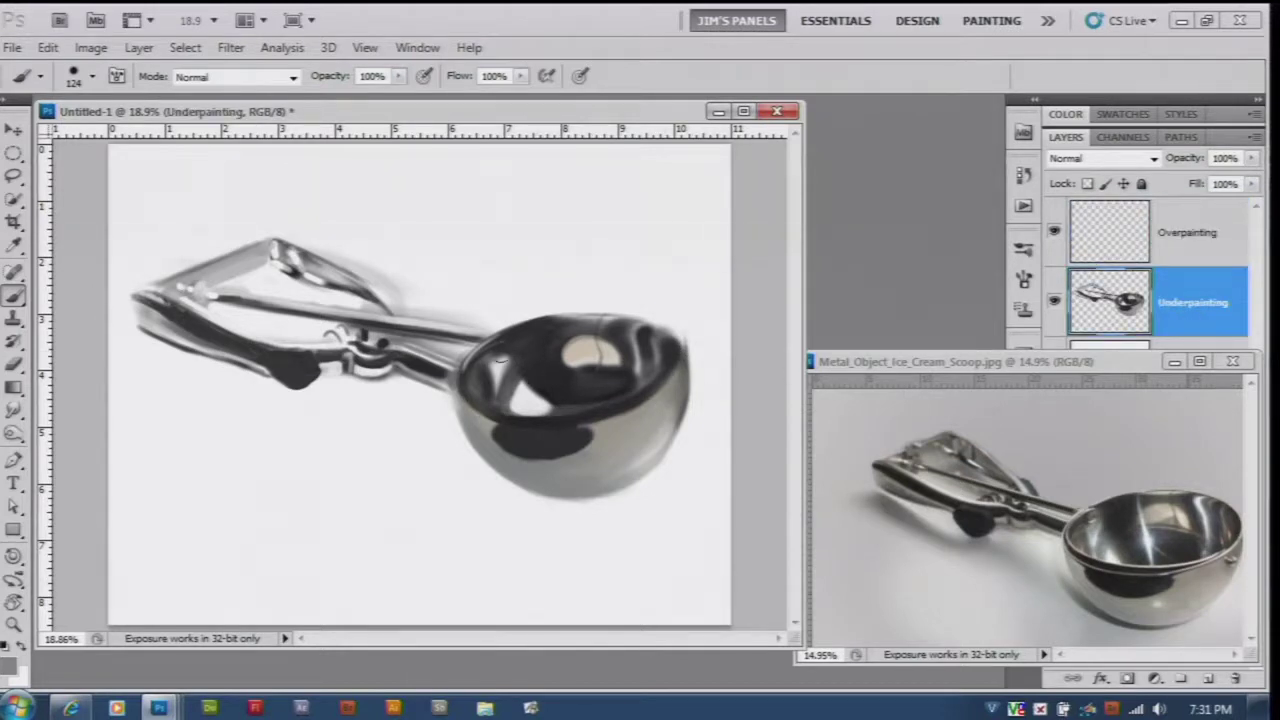
pyautogui.click(14, 175)
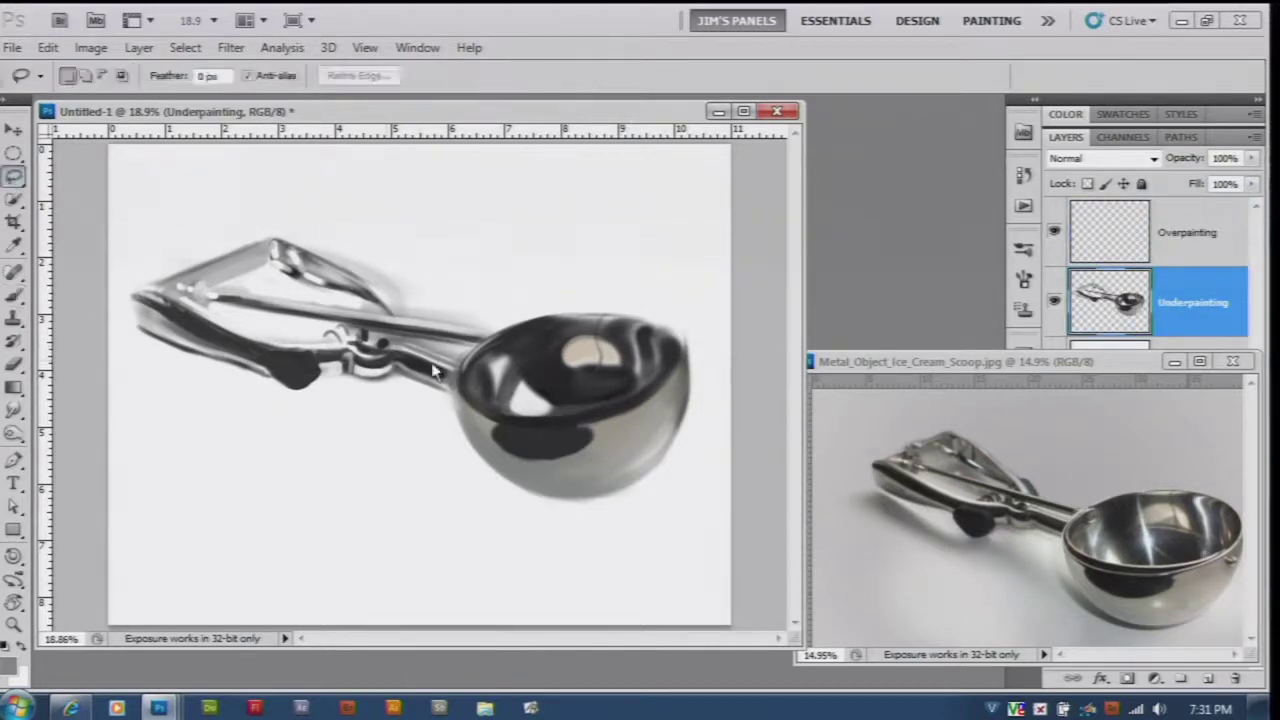
pyautogui.moveTo(494, 327)
pyautogui.mouseDown()
pyautogui.moveTo(583, 294)
pyautogui.moveTo(757, 332)
pyautogui.moveTo(588, 530)
pyautogui.moveTo(456, 422)
pyautogui.moveTo(455, 392)
pyautogui.mouseUp()
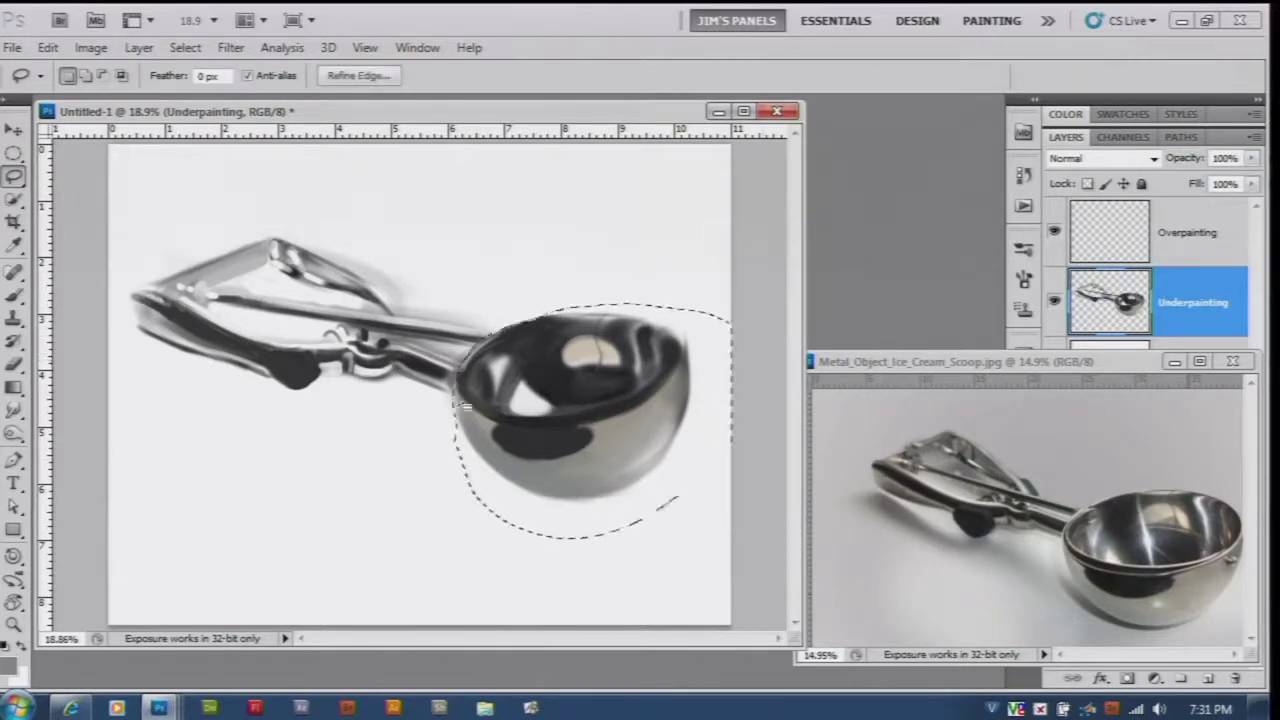
pyautogui.click(48, 47)
pyautogui.moveTo(114, 420)
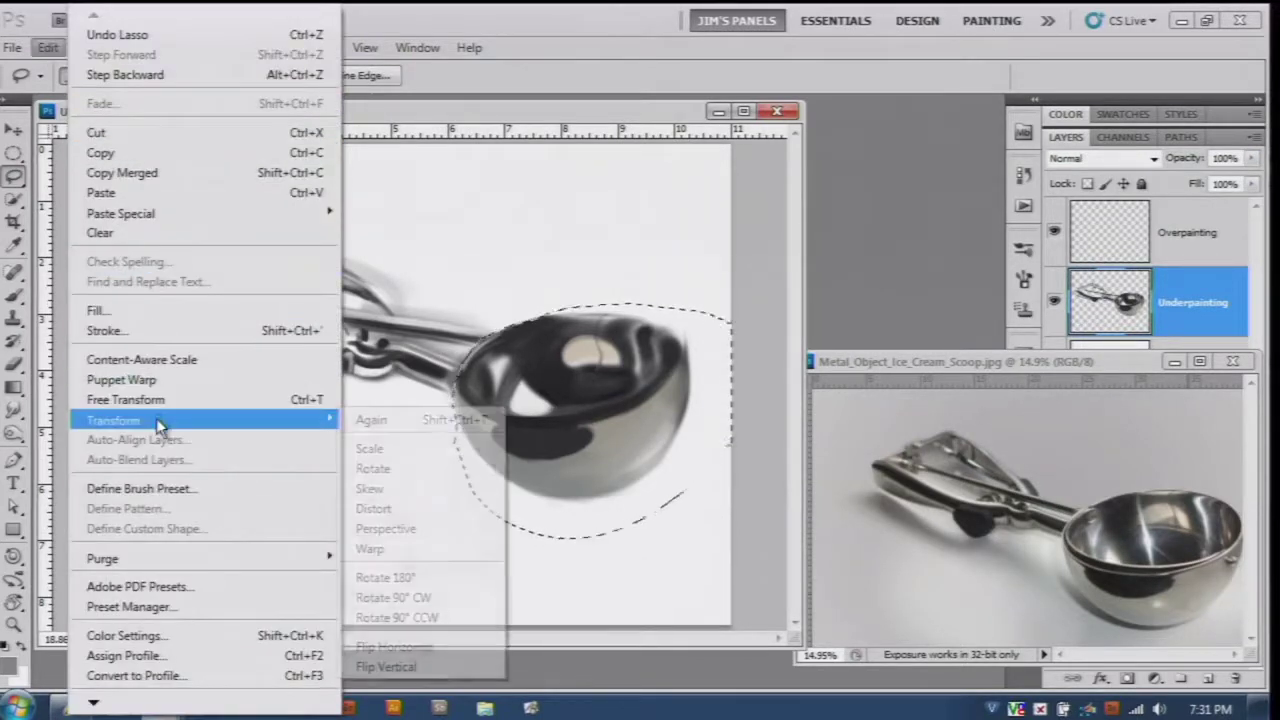
pyautogui.click(390, 545)
pyautogui.moveTo(614, 490); pyautogui.dragTo(661, 322)
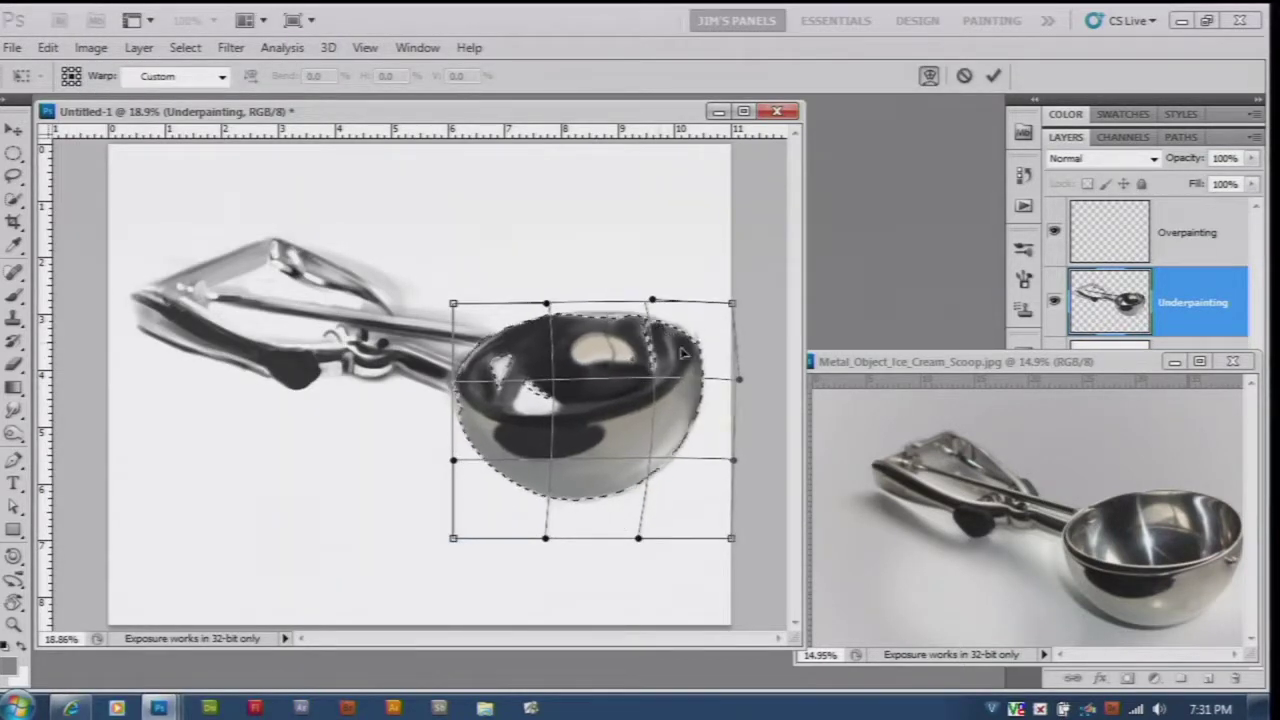
pyautogui.moveTo(562, 510); pyautogui.dragTo(571, 505)
pyautogui.moveTo(694, 425); pyautogui.dragTo(697, 427)
pyautogui.press('Return')
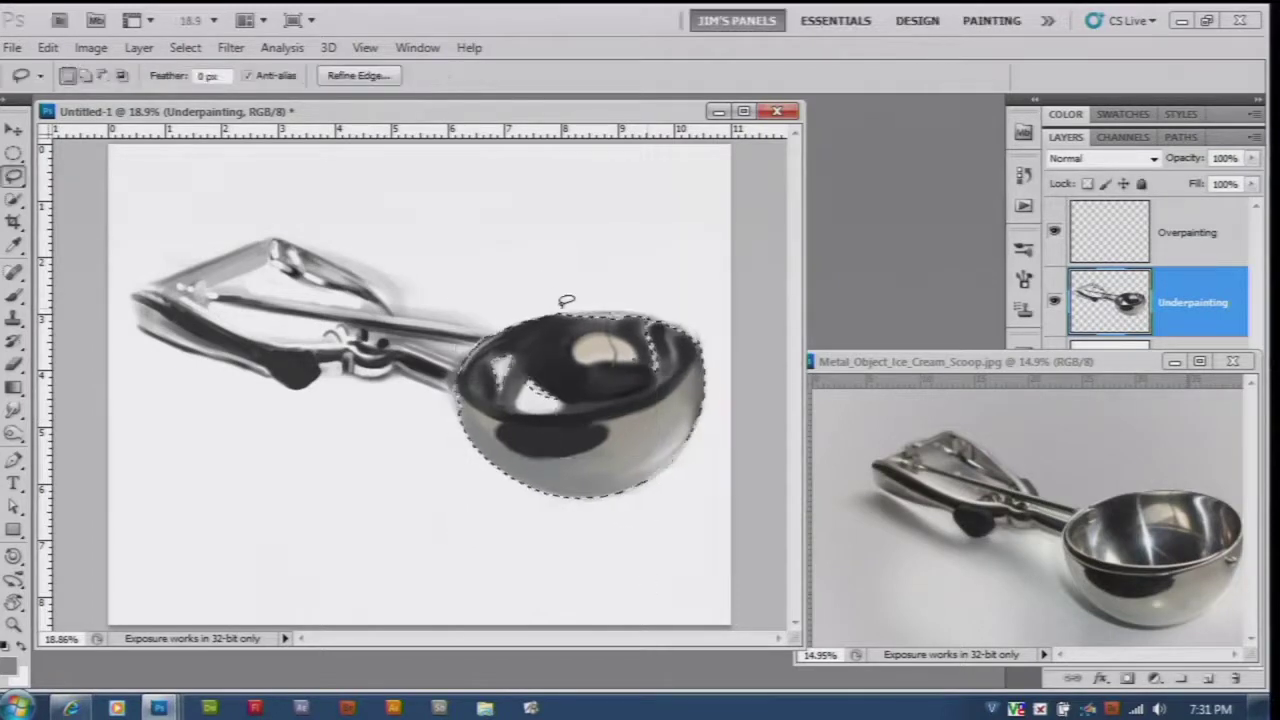
pyautogui.hotkey('ctrl', 'd')
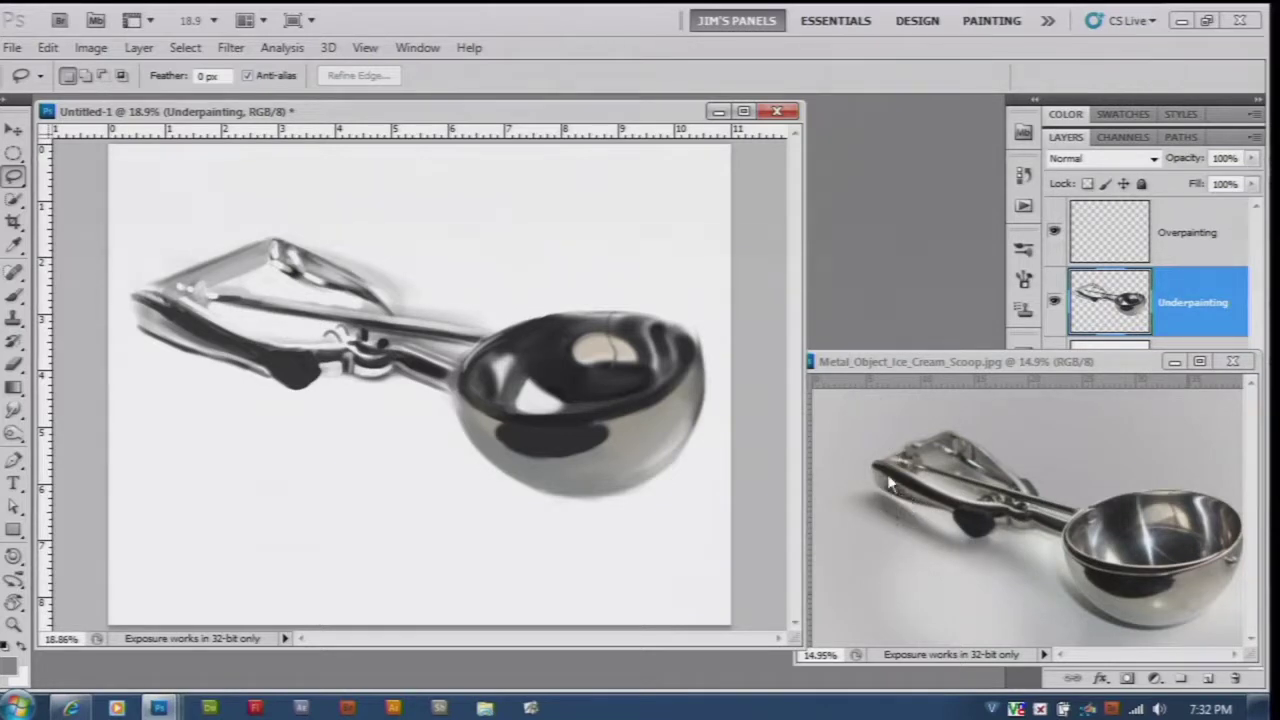
# Using the Brush, sample the blue-gray inside the reference photo's bowl and dab a swatch above the painted bowl on the Overpainting layer.
pyautogui.click(1177, 250)
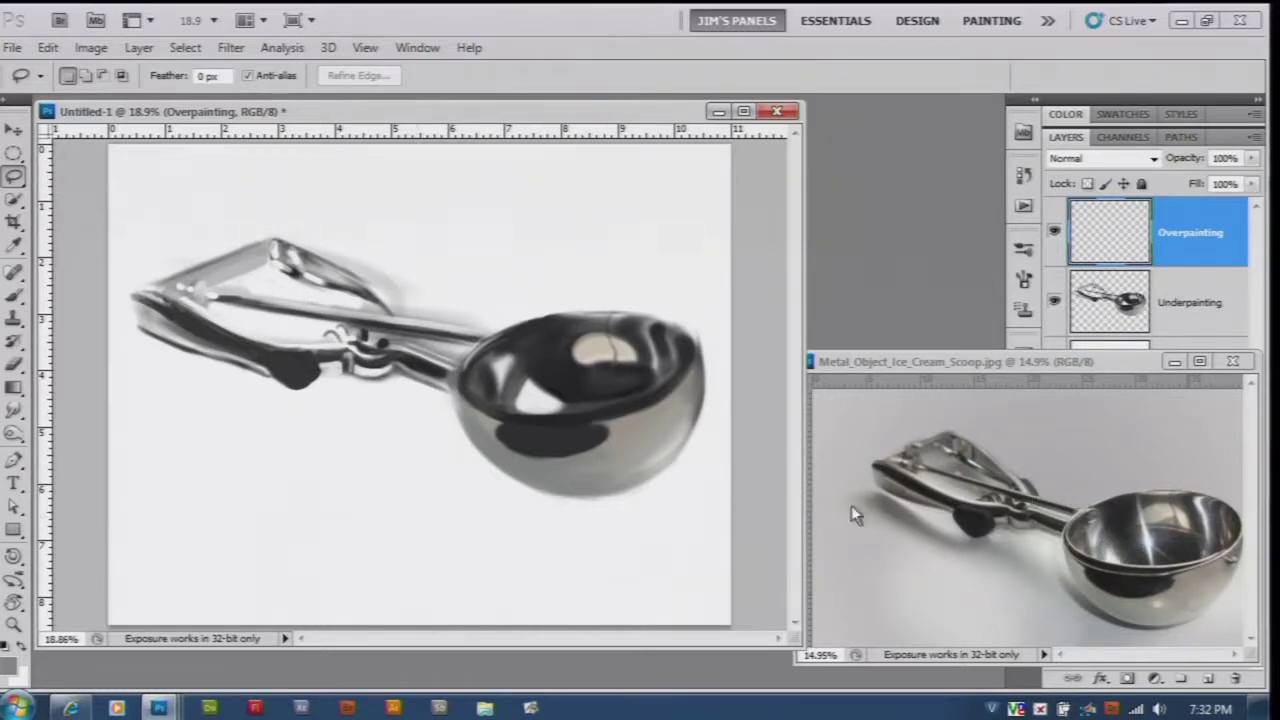
pyautogui.click(1036, 362)
pyautogui.scroll(12, 1138, 526)
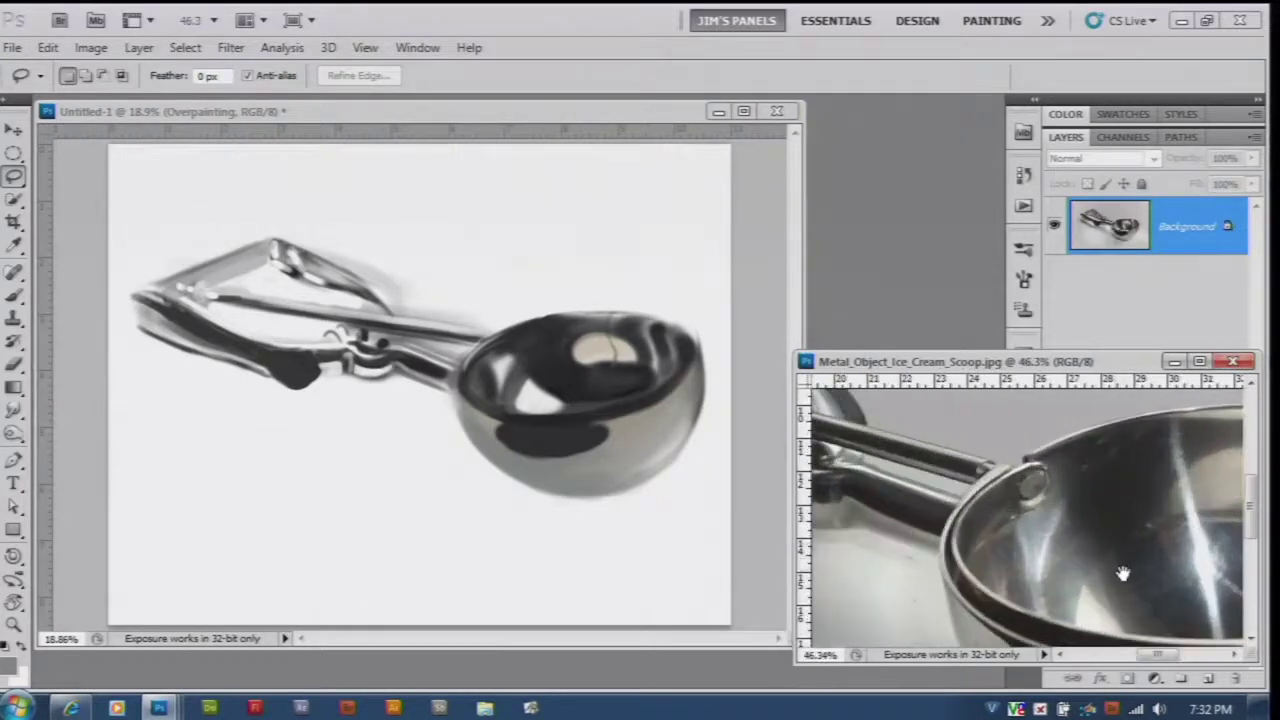
pyautogui.moveTo(1122, 573); pyautogui.dragTo(1054, 511)
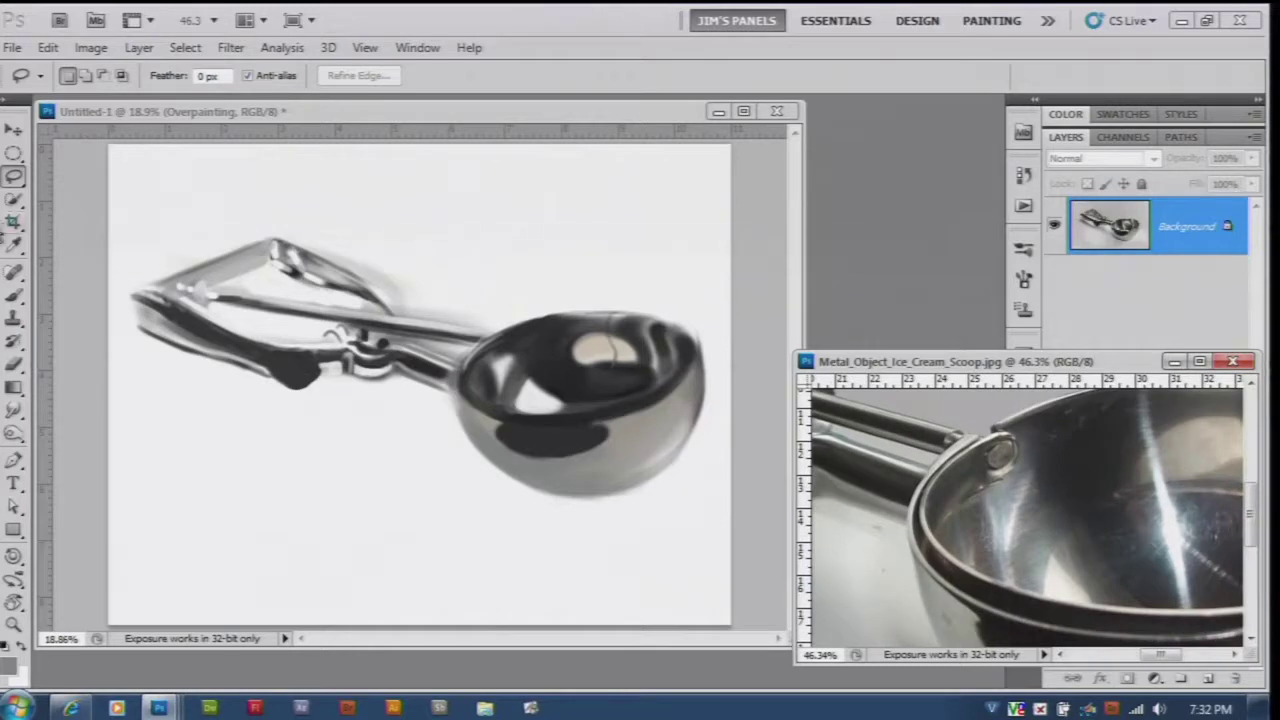
pyautogui.click(14, 296)
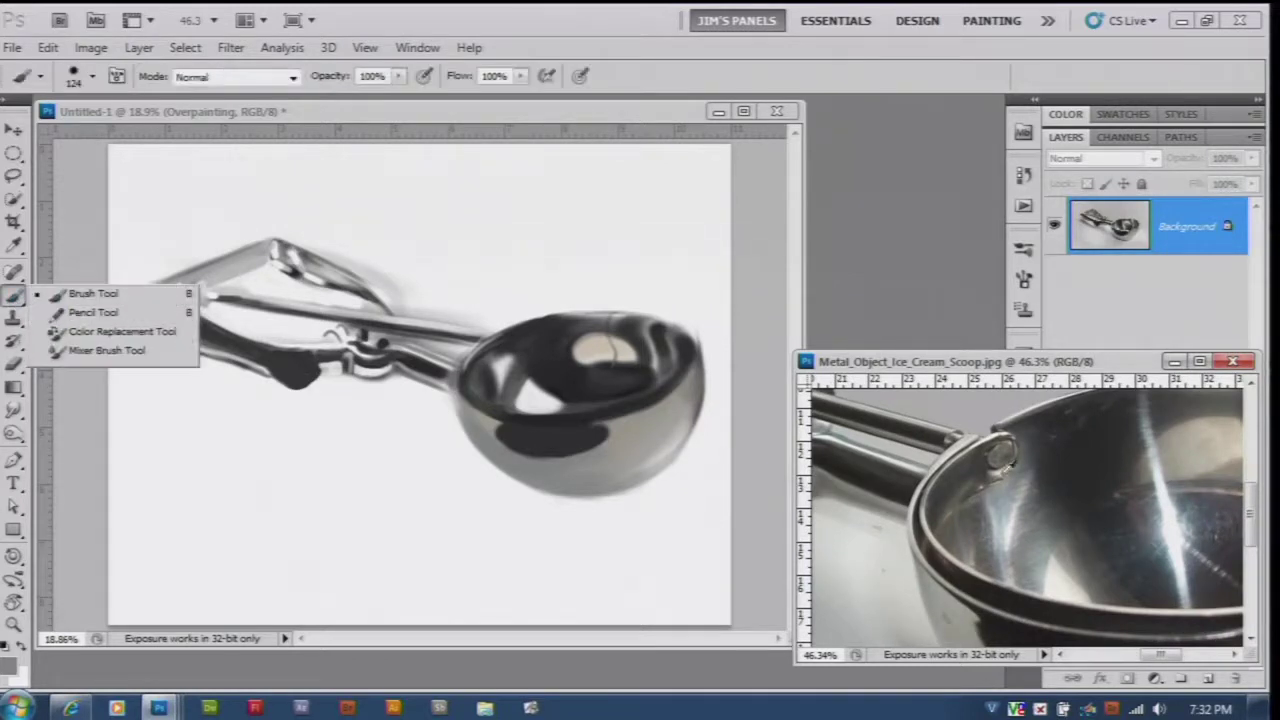
pyautogui.click(1010, 486)
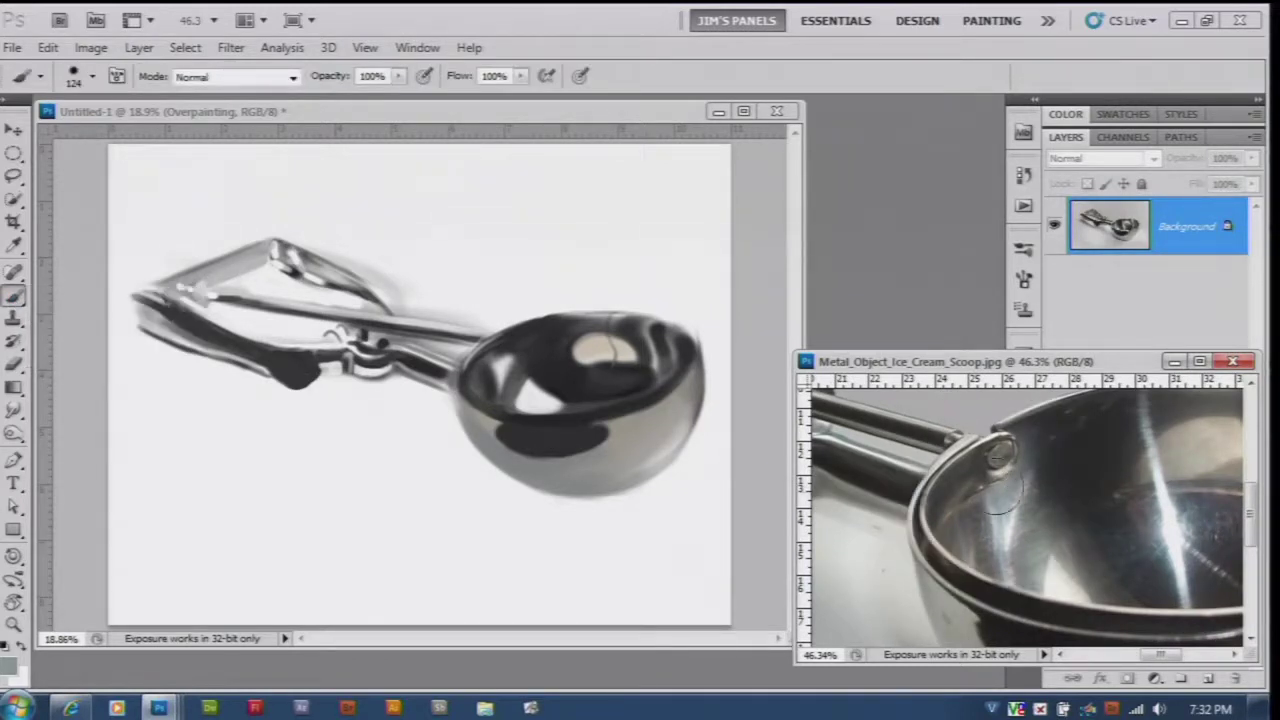
pyautogui.click(570, 174)
pyautogui.click(557, 168)
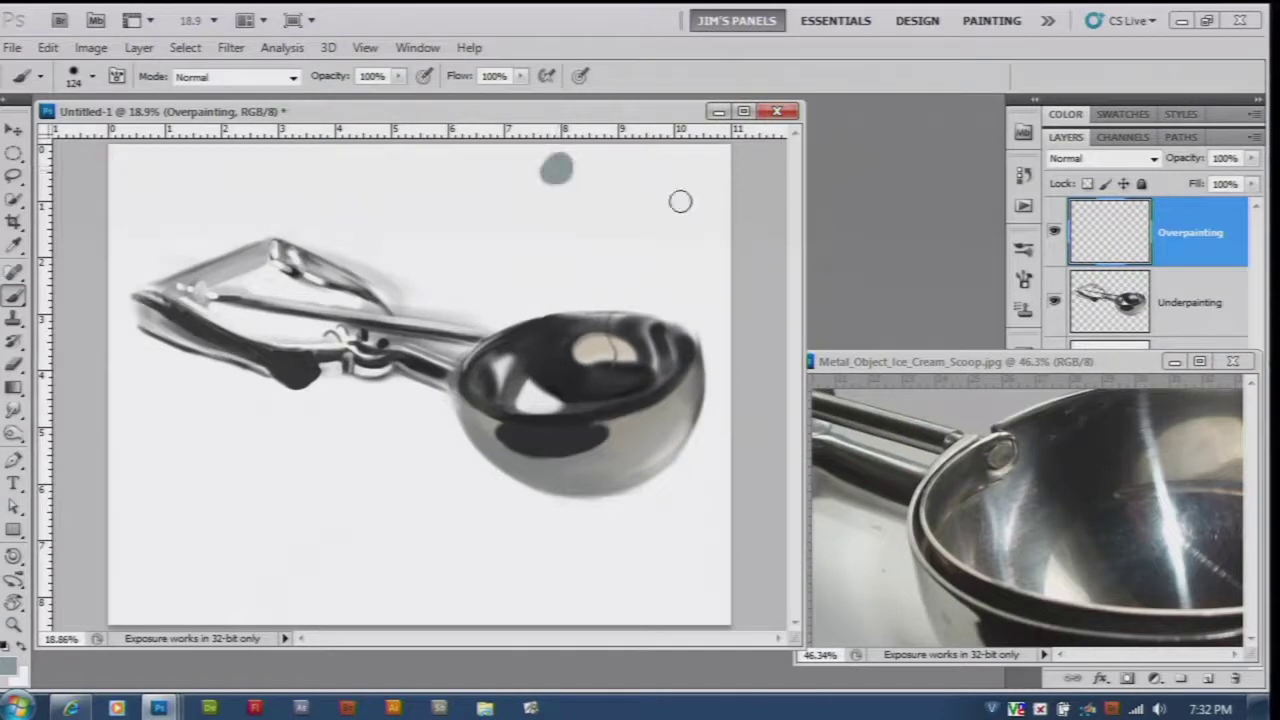
# Sample the dark gray, light beige-gray and dark brown from the reference bowl and dab them in a row beside the blue-gray swatch.
pyautogui.keyDown('alt'); pyautogui.click(1143, 510); pyautogui.keyUp('alt')
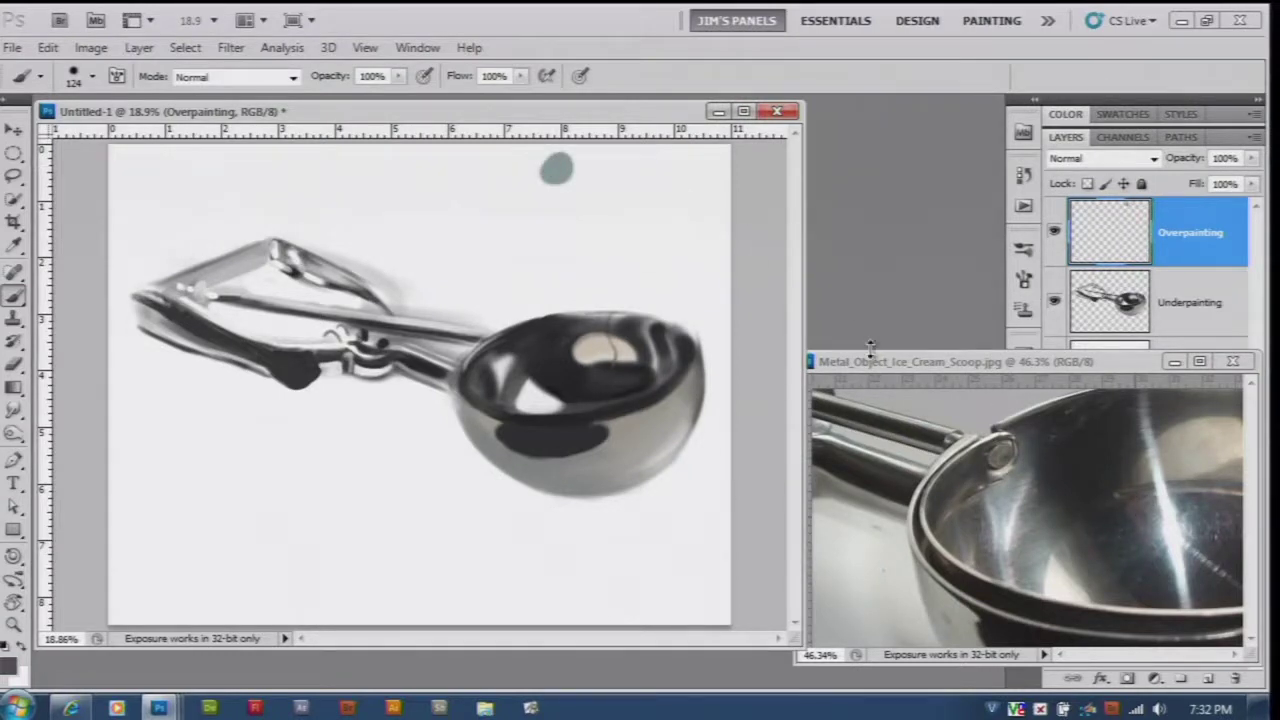
pyautogui.click(595, 170)
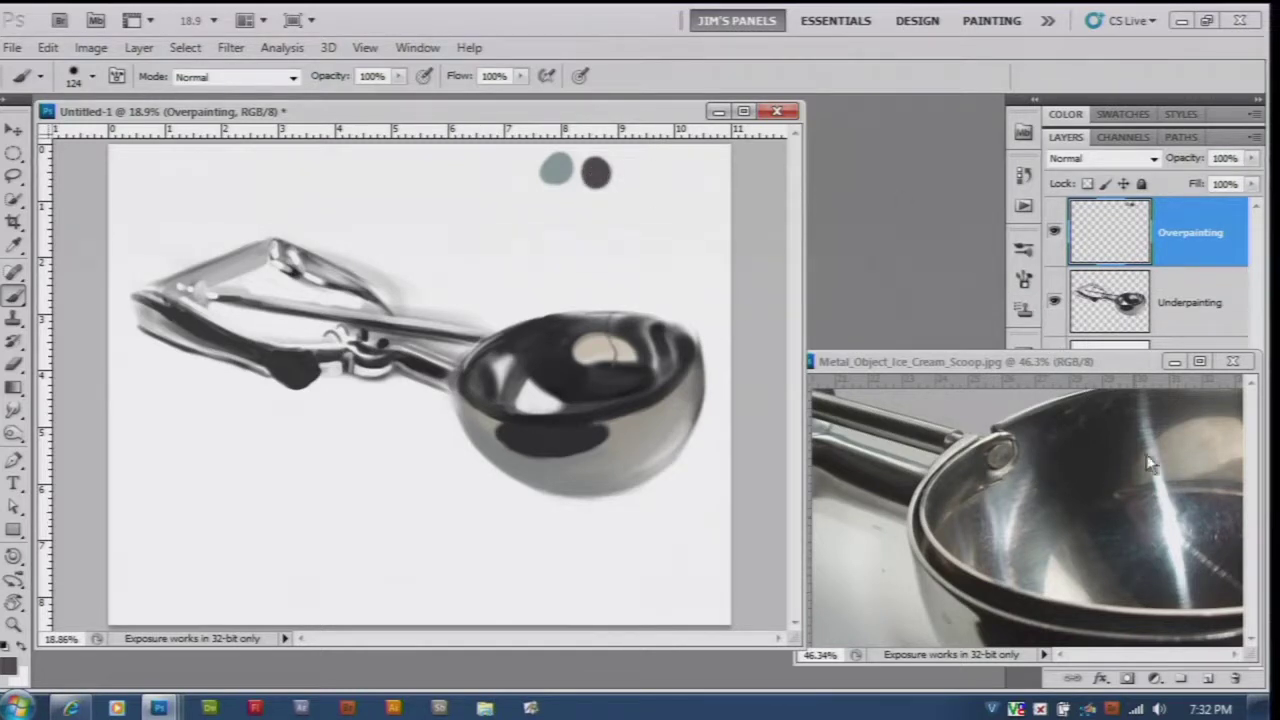
pyautogui.keyDown('alt'); pyautogui.click(1190, 447); pyautogui.keyUp('alt')
pyautogui.click(641, 171)
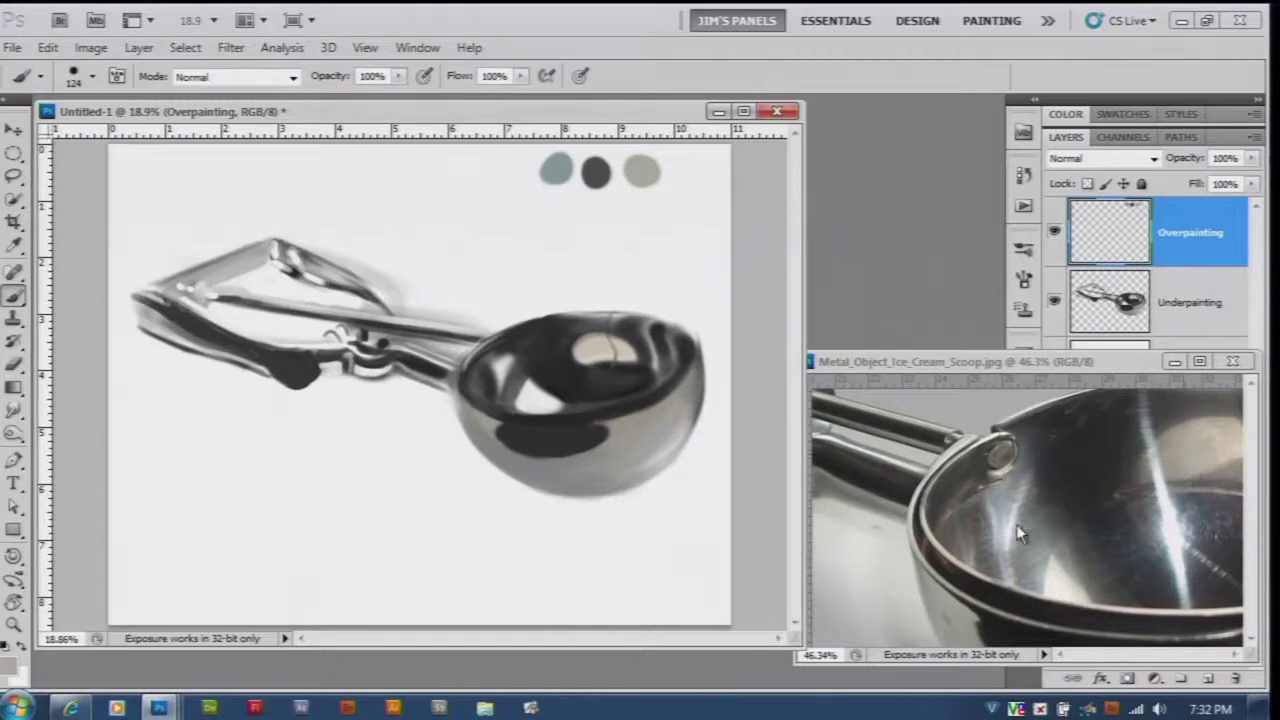
pyautogui.keyDown('alt'); pyautogui.click(955, 507); pyautogui.keyUp('alt')
pyautogui.click(686, 171)
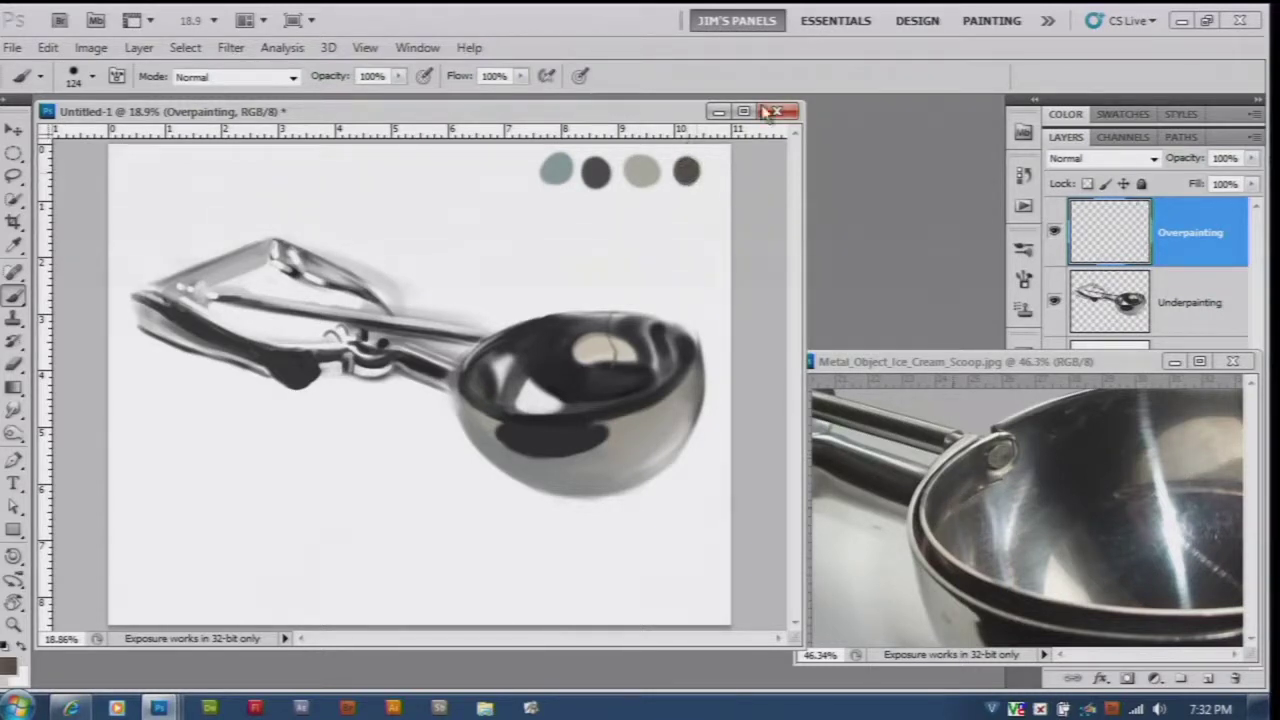
# Choose a more saturated brown as the foreground color and dab it below the dark brown swatch.
pyautogui.click(14, 658)
pyautogui.moveTo(628, 297); pyautogui.dragTo(677, 286)
pyautogui.click(1005, 122)
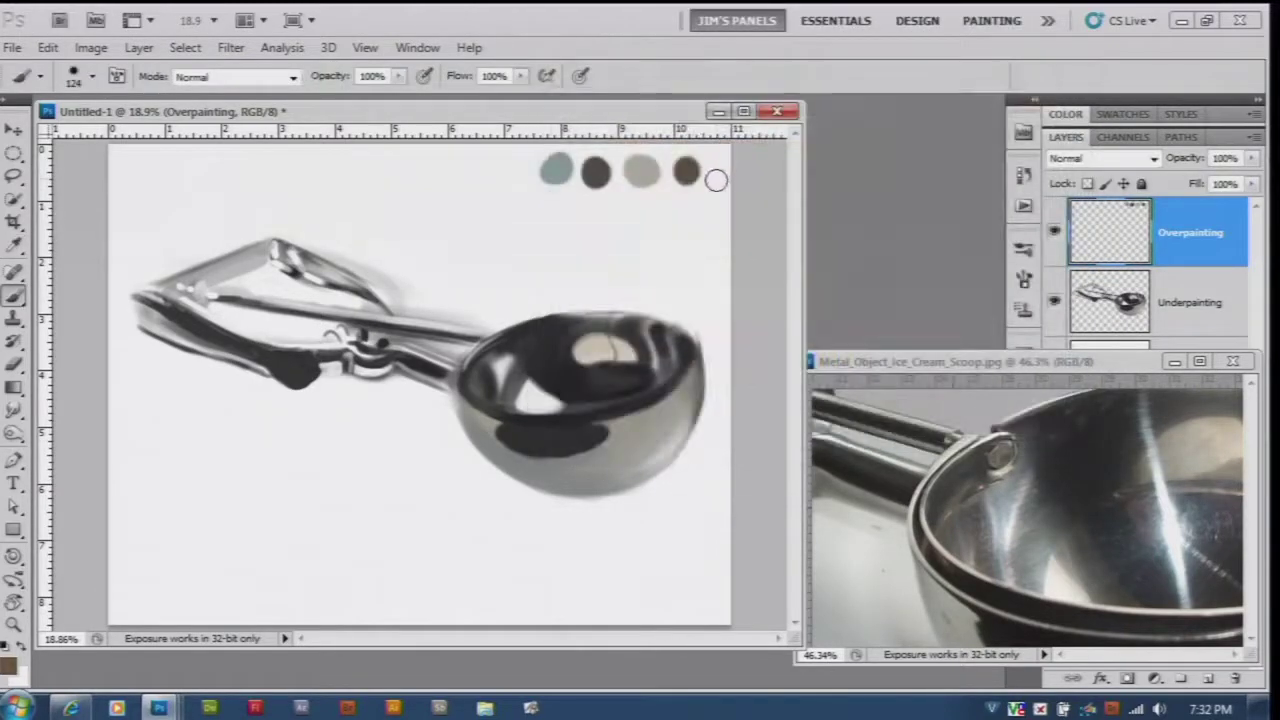
pyautogui.click(689, 202)
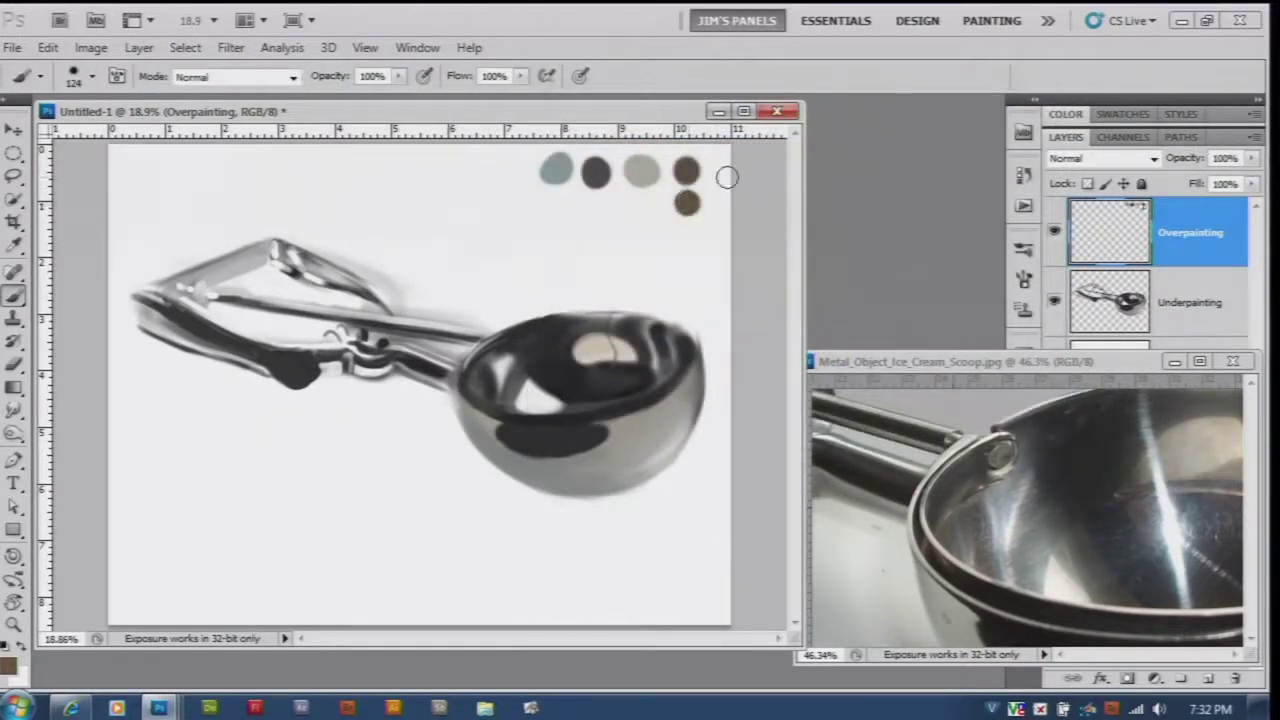
# Sample the beige-gray swatch, shift the foreground color to the warmer beige b8ae92, and dab it below that swatch.
pyautogui.keyDown('alt'); pyautogui.click(647, 180); pyautogui.keyUp('alt')
pyautogui.click(12, 664)
pyautogui.click(604, 209)
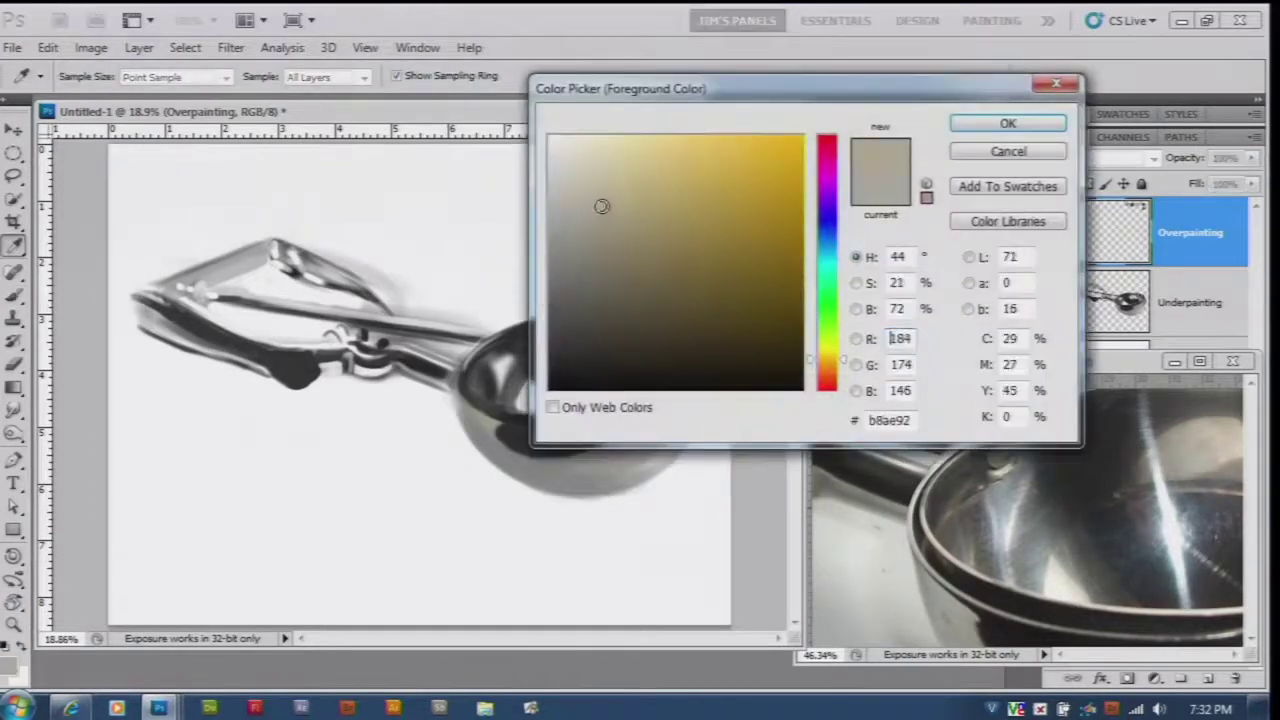
pyautogui.click(1035, 123)
pyautogui.click(641, 206)
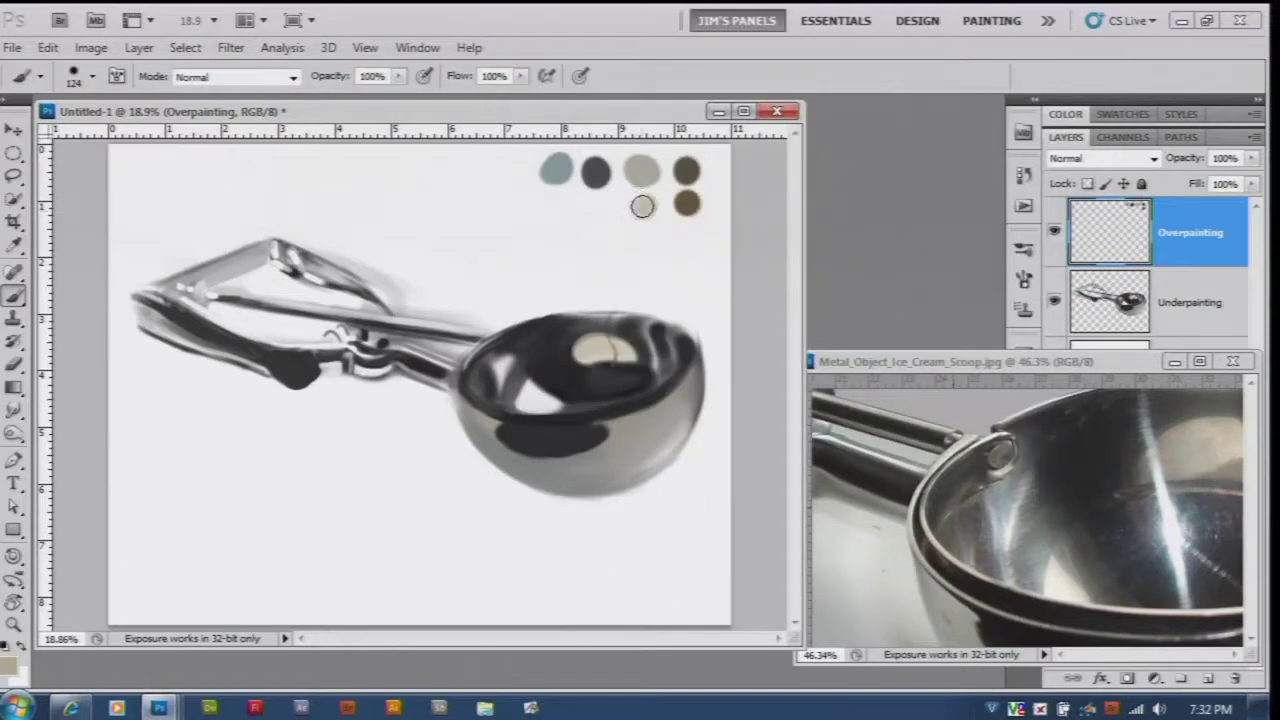
# Sample the dark gray swatch, shift the foreground color to the purple 503c4c, and dab it below that swatch.
pyautogui.keyDown('alt'); pyautogui.click(600, 170); pyautogui.keyUp('alt')
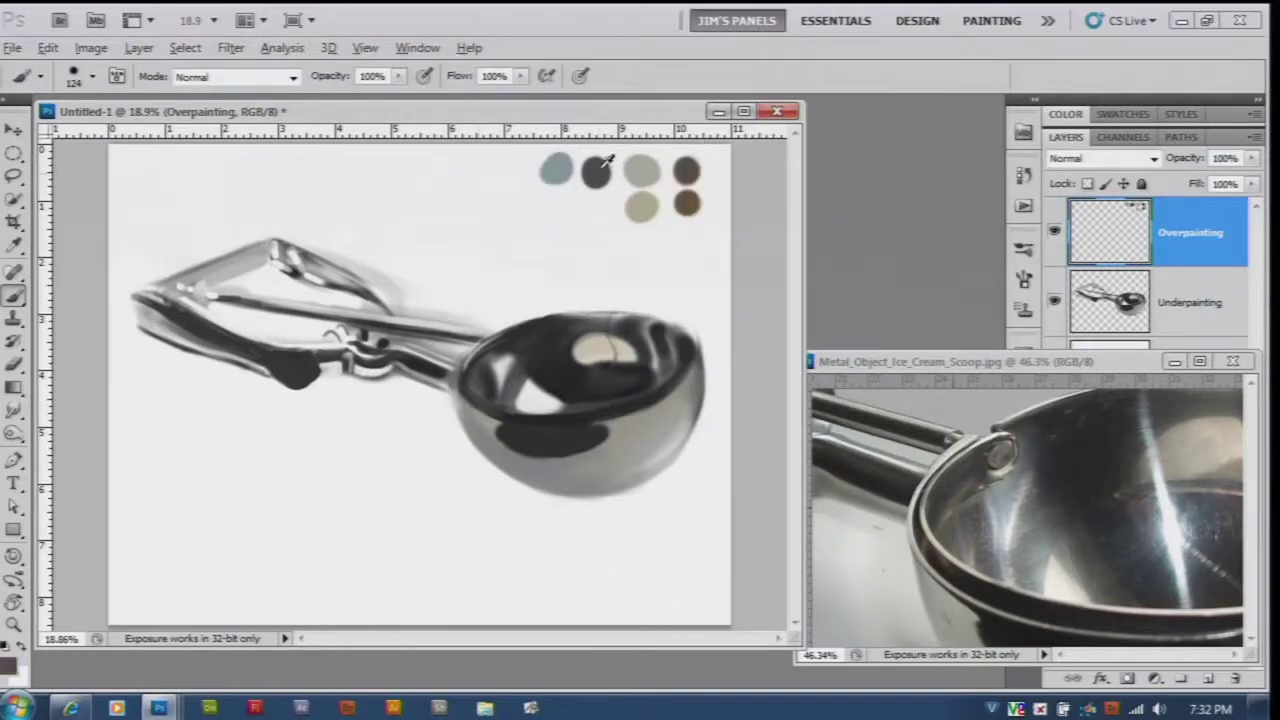
pyautogui.click(12, 664)
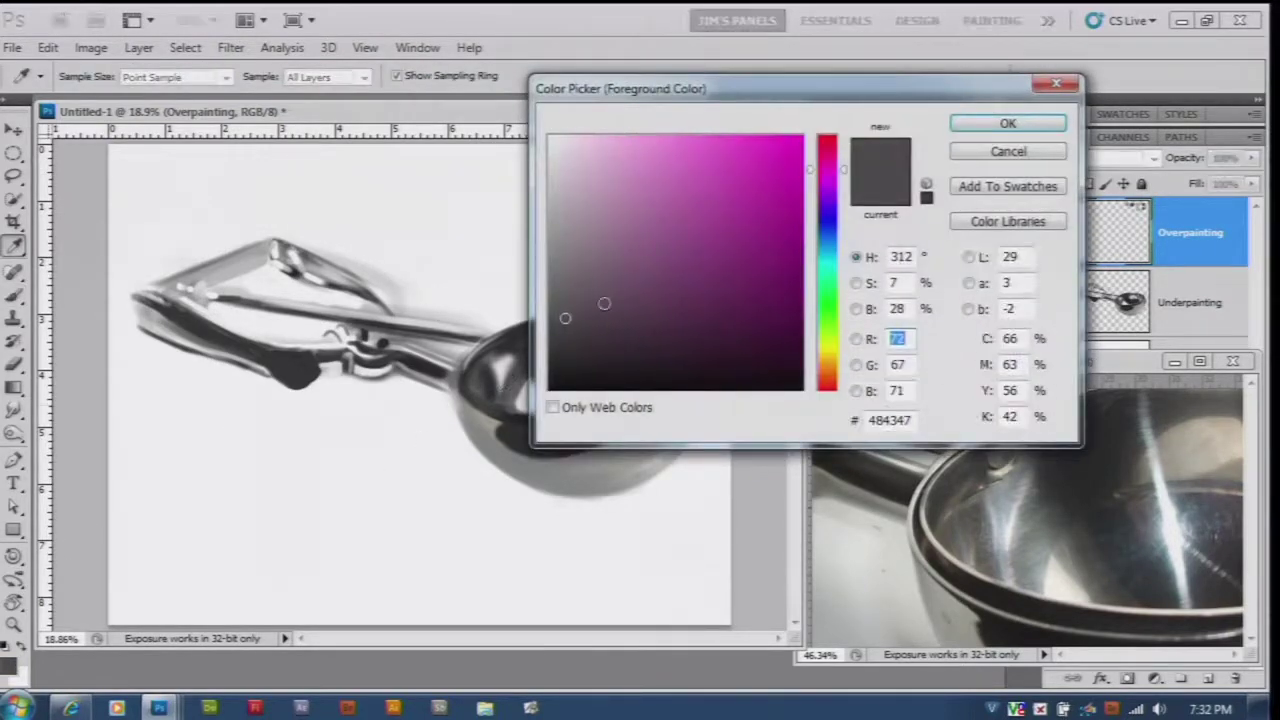
pyautogui.moveTo(603, 304); pyautogui.dragTo(613, 310)
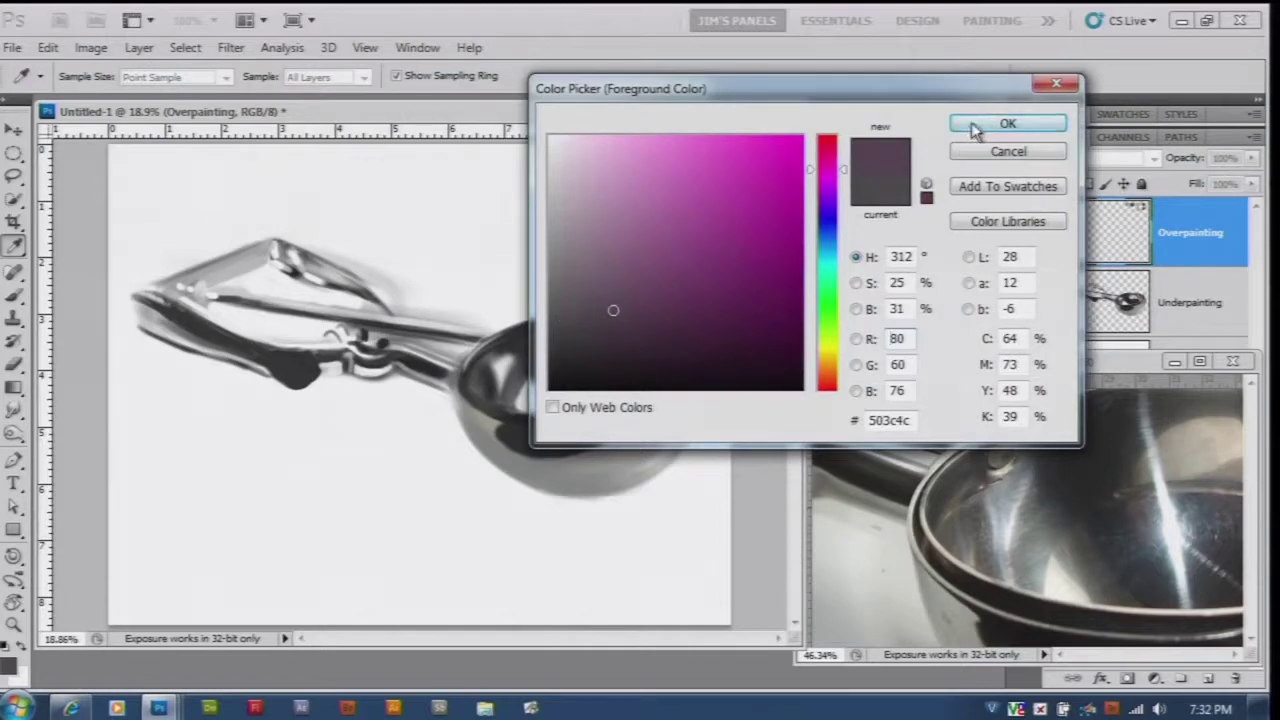
pyautogui.click(1007, 124)
pyautogui.click(594, 210)
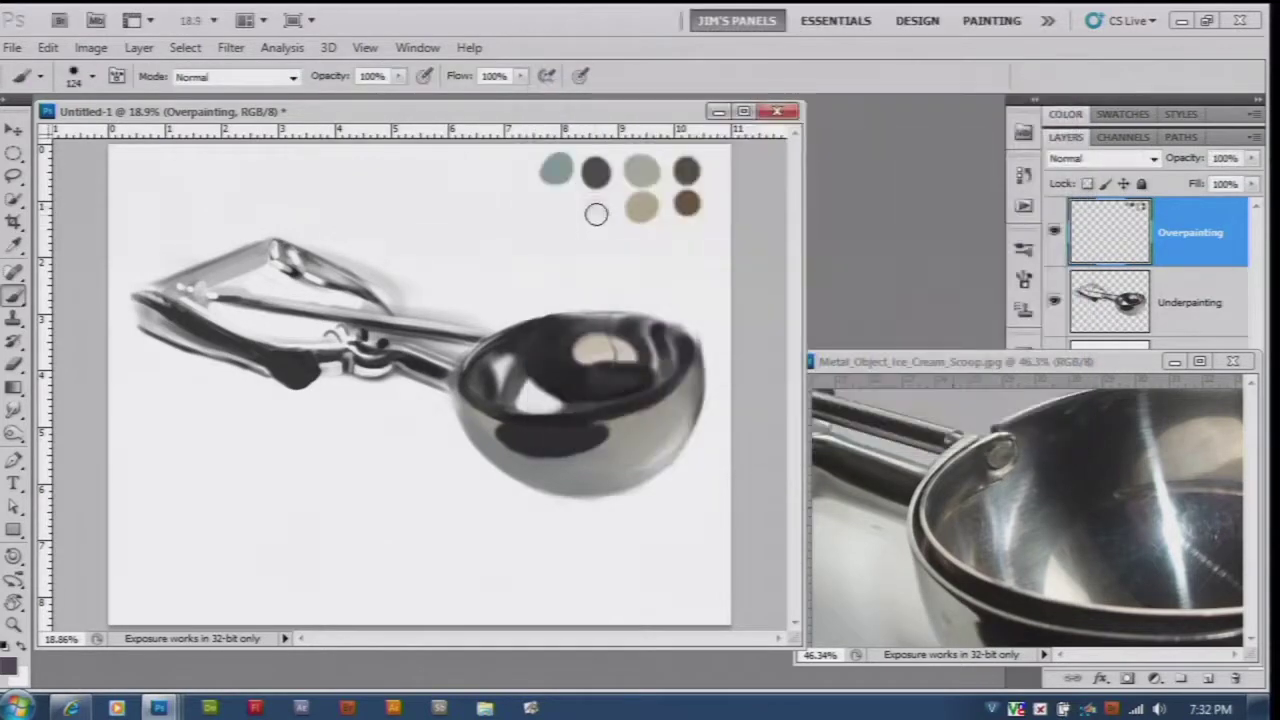
# Sample the blue-gray swatch, make the foreground color a more saturated teal, and dab it below that swatch.
pyautogui.keyDown('alt'); pyautogui.click(556, 170); pyautogui.keyUp('alt')
pyautogui.click(14, 662)
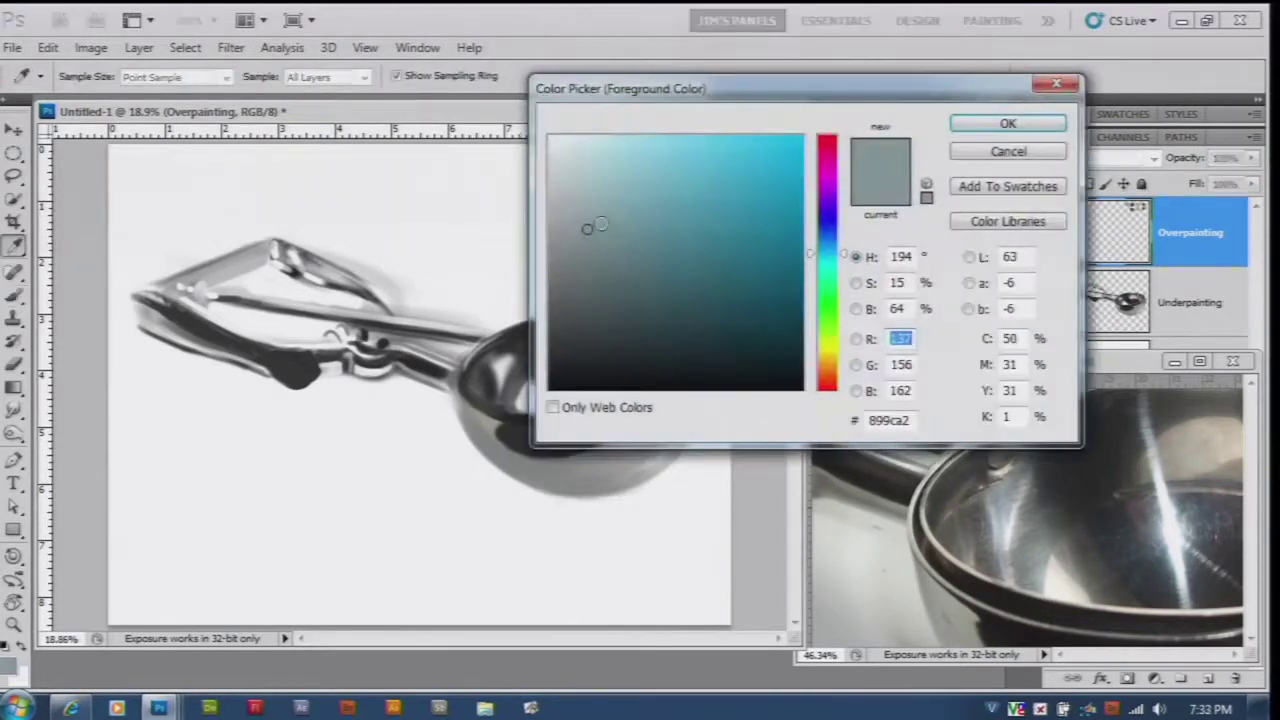
pyautogui.click(620, 222)
pyautogui.click(1006, 126)
pyautogui.click(544, 217)
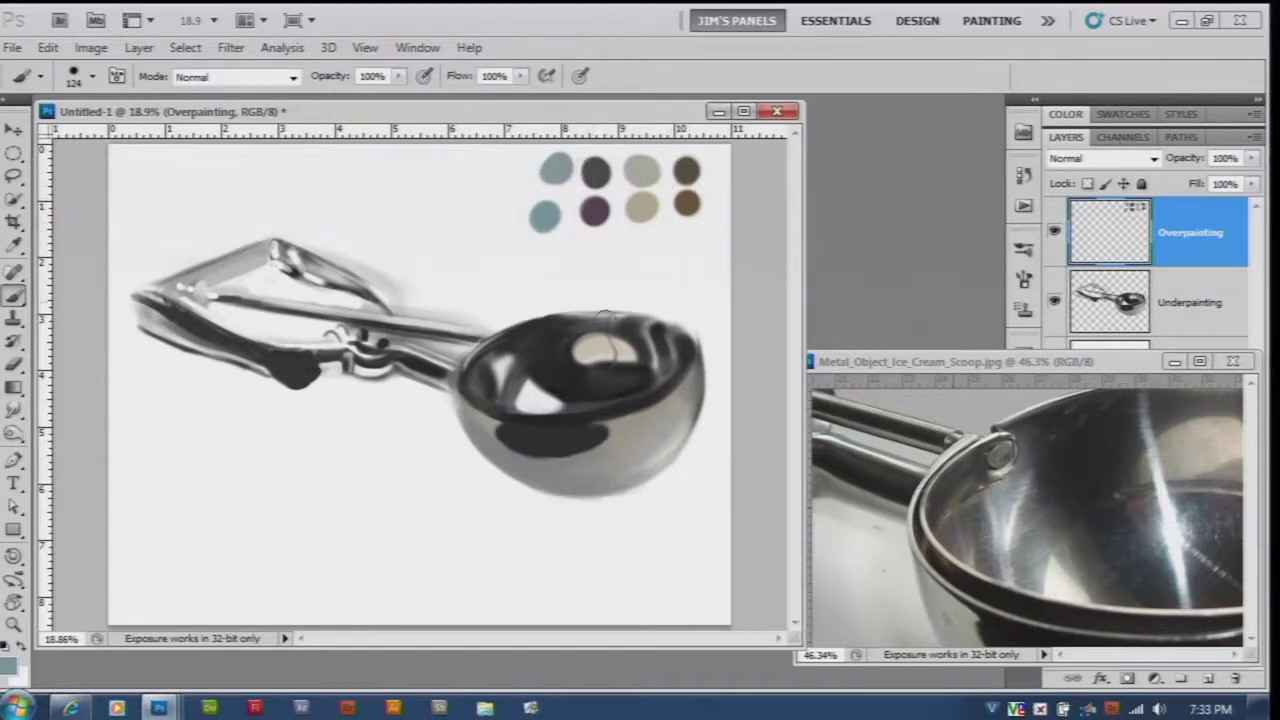
# Reduce the brush size to 73, then 41, and paint the teal color over the light reflection inside the bowl near the handle.
pyautogui.scroll(4, 622, 366)
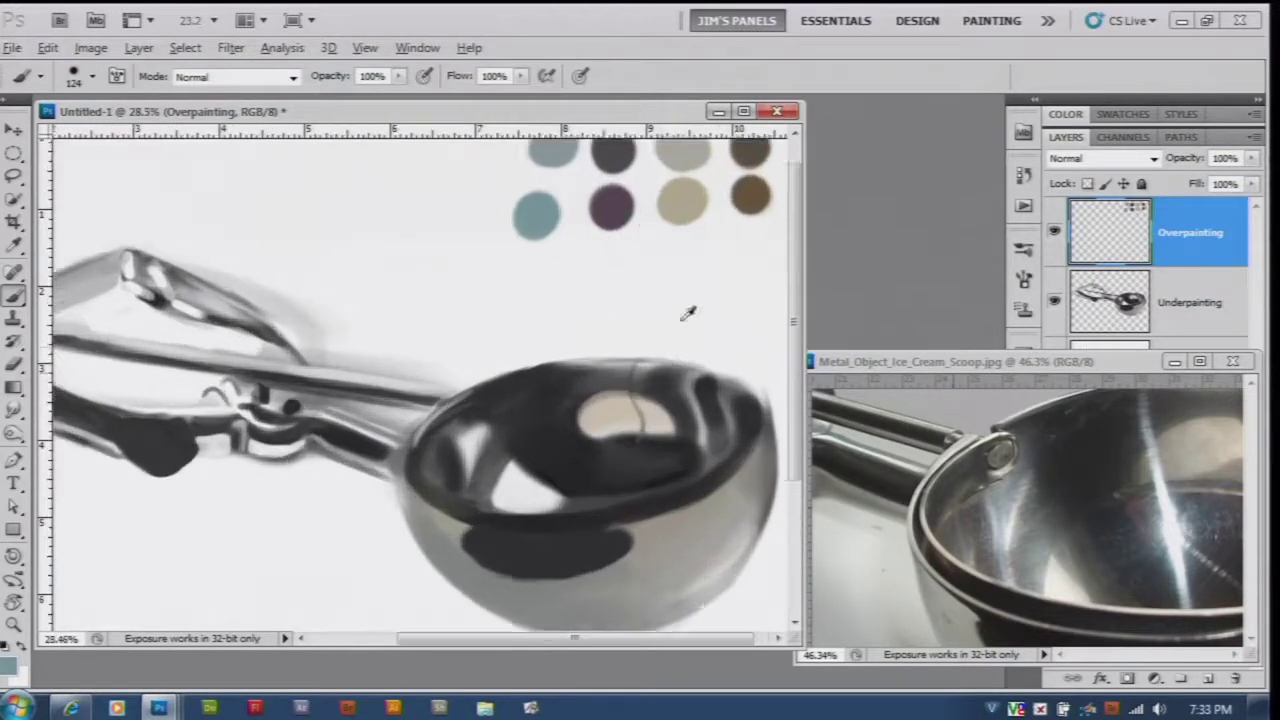
pyautogui.scroll(1, 678, 295)
pyautogui.scroll(1, 612, 242)
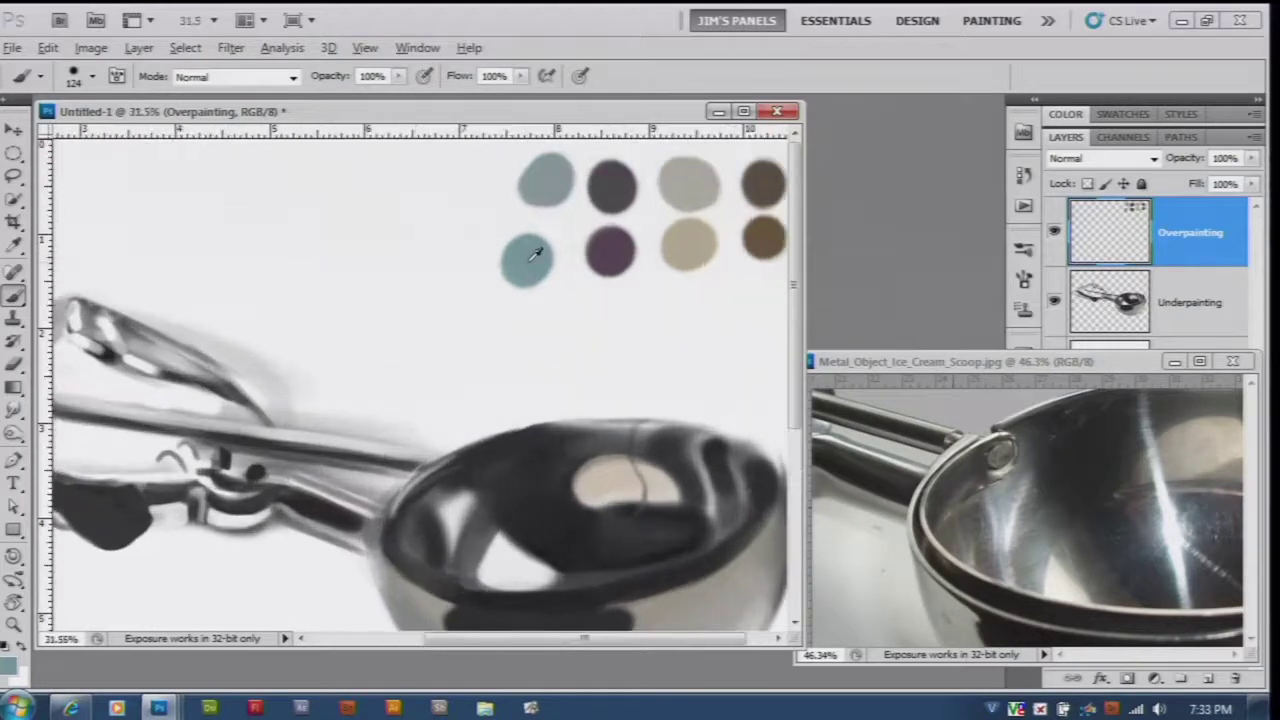
pyautogui.scroll(2, 540, 435)
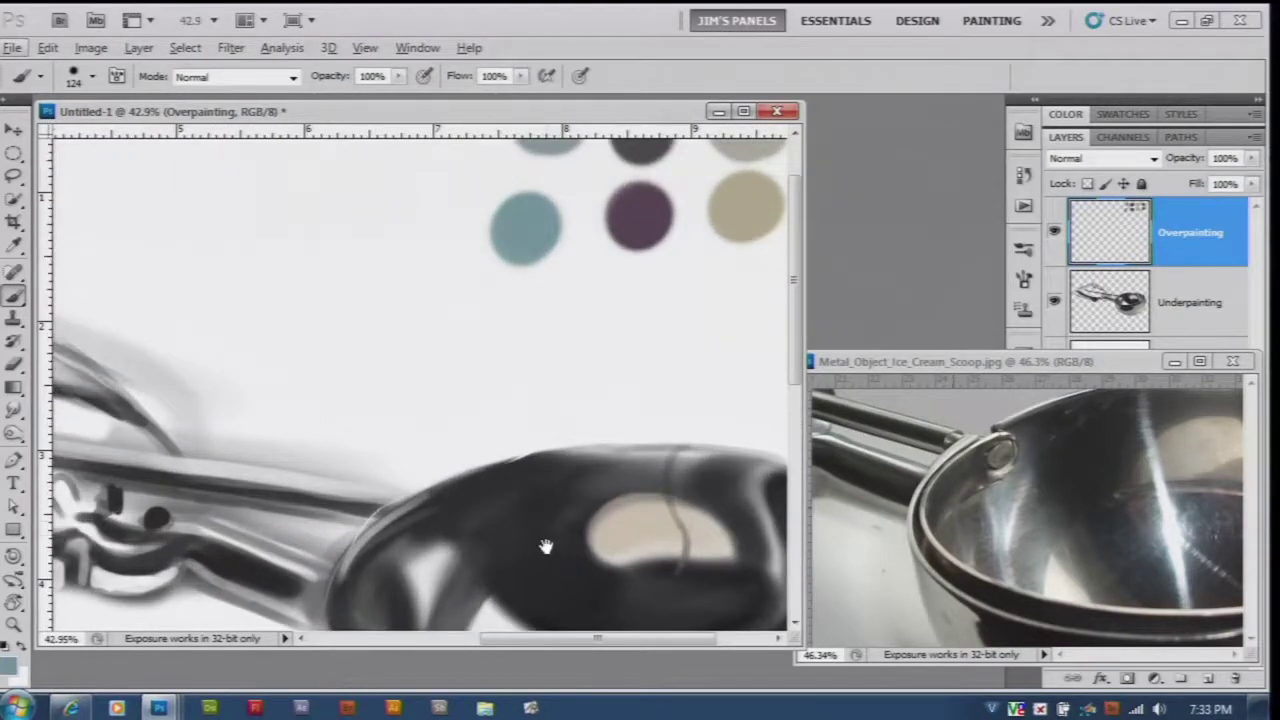
pyautogui.moveTo(545, 546); pyautogui.dragTo(543, 466)
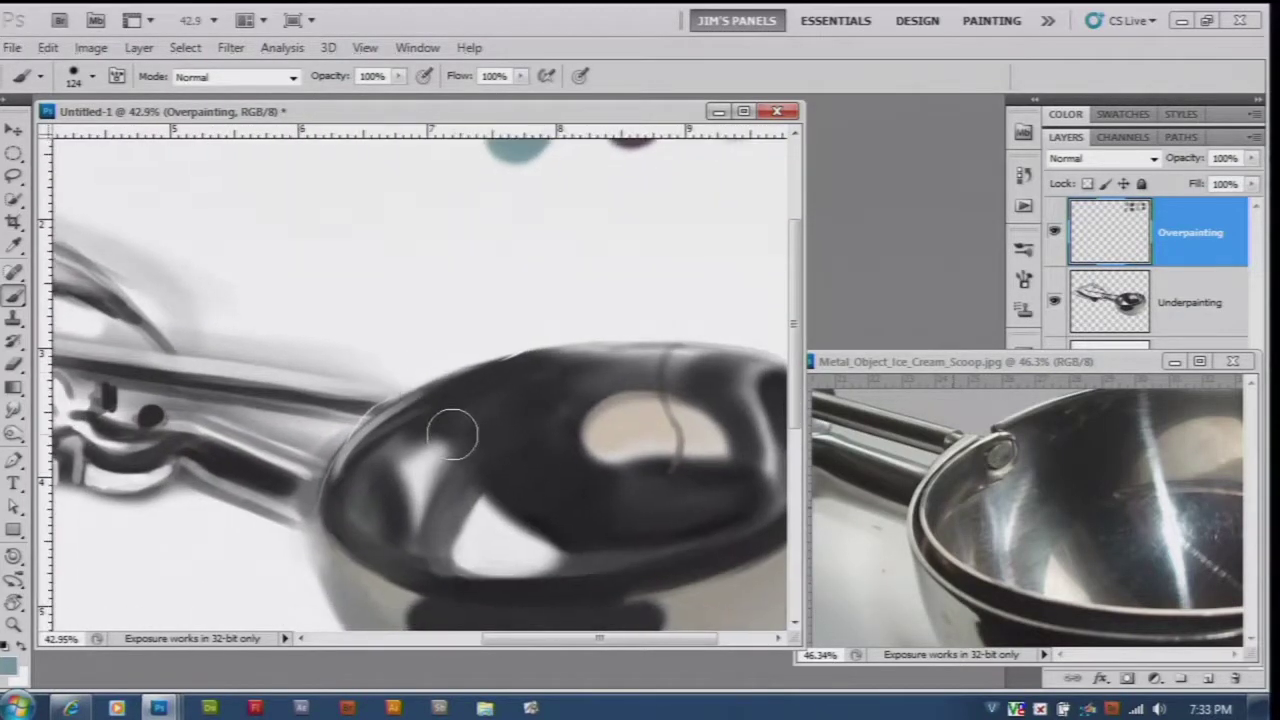
pyautogui.moveTo(474, 431); pyautogui.dragTo(455, 446)
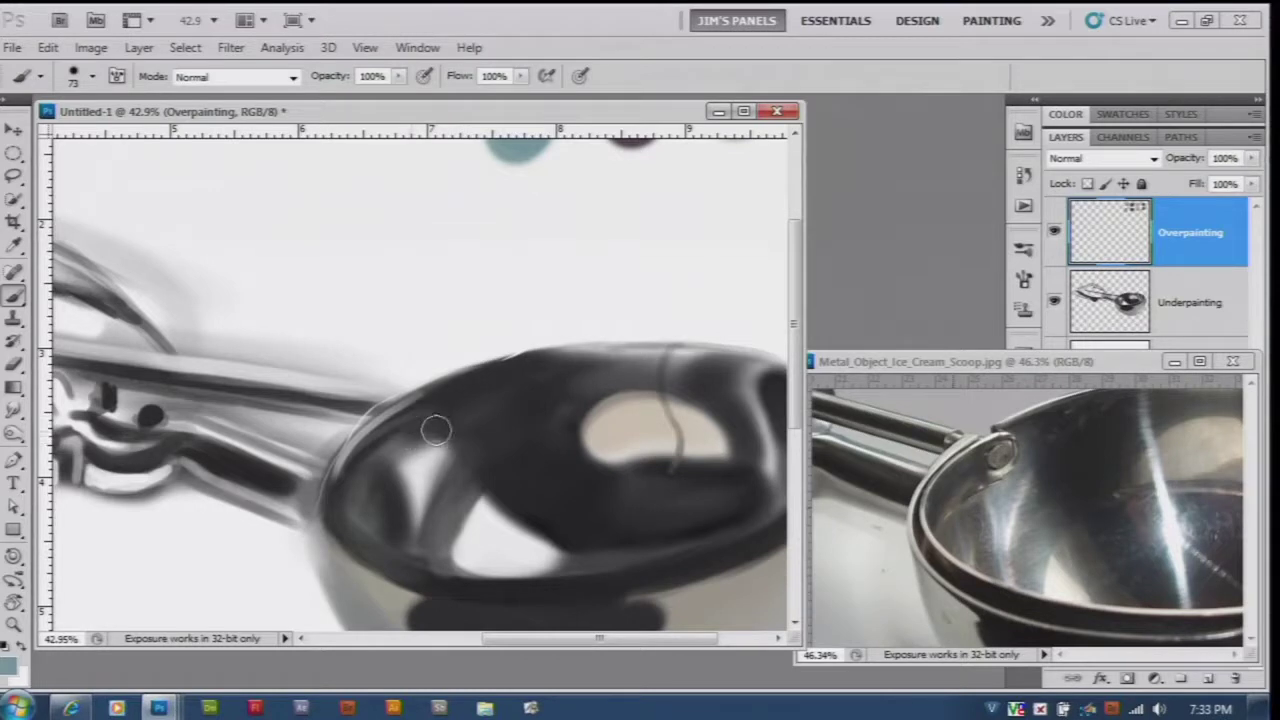
pyautogui.moveTo(436, 428)
pyautogui.mouseDown()
pyautogui.moveTo(403, 441)
pyautogui.moveTo(429, 436)
pyautogui.moveTo(433, 409)
pyautogui.moveTo(412, 442)
pyautogui.moveTo(446, 401)
pyautogui.moveTo(407, 495)
pyautogui.moveTo(447, 453)
pyautogui.moveTo(419, 487)
pyautogui.moveTo(417, 450)
pyautogui.moveTo(437, 480)
pyautogui.mouseUp()
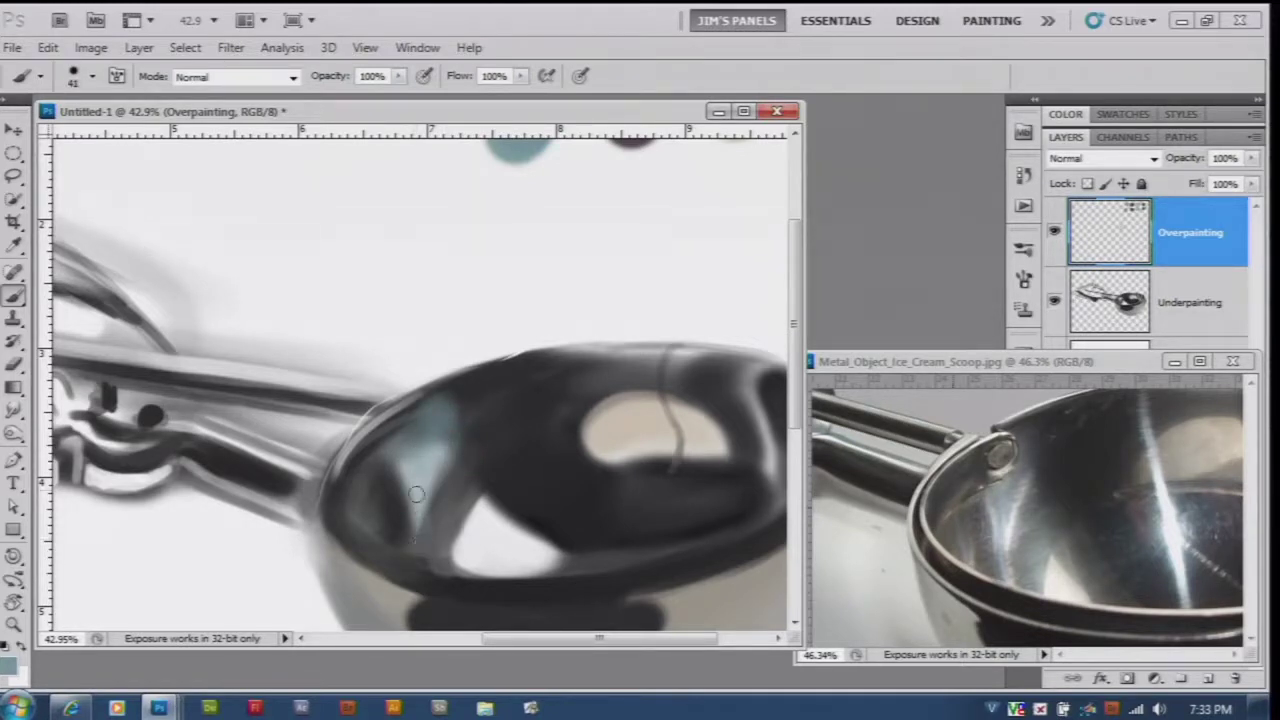
# Finish the teal reflection inside the bowl near the handle, then paint a near-white highlight along it, reducing the brush size to 27.
pyautogui.moveTo(428, 557)
pyautogui.mouseDown()
pyautogui.moveTo(427, 504)
pyautogui.moveTo(474, 480)
pyautogui.mouseUp()
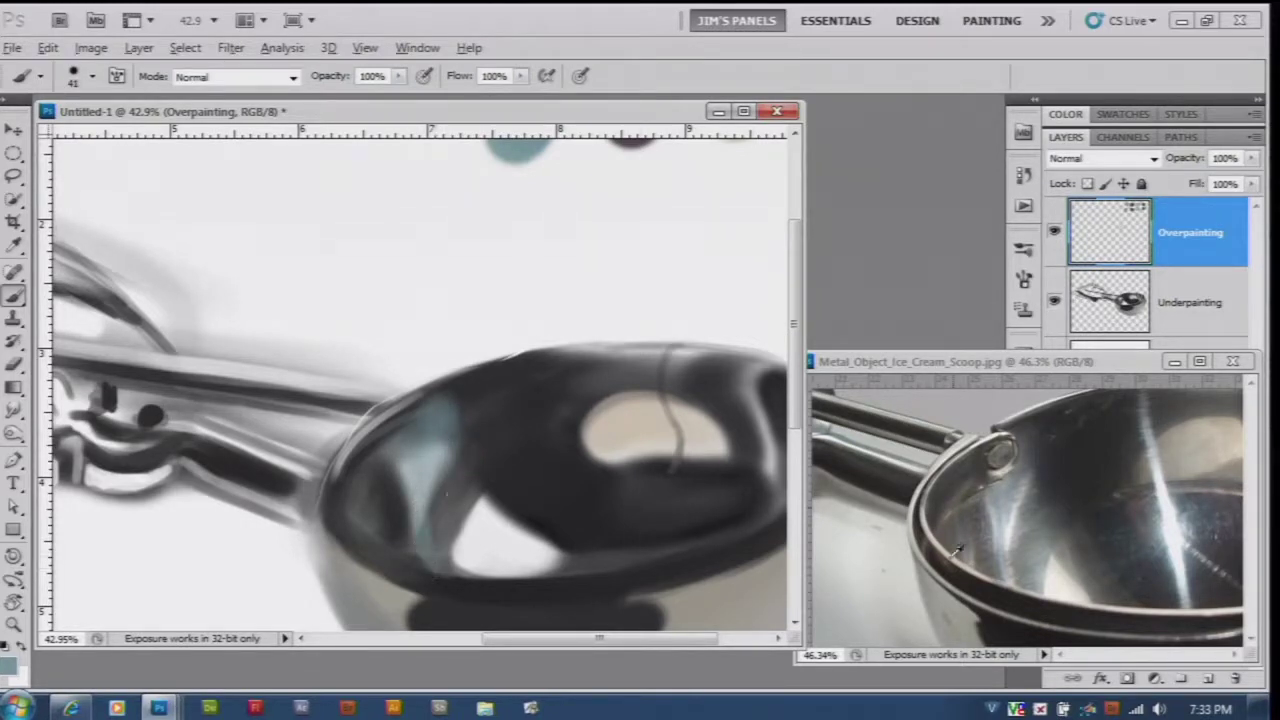
pyautogui.keyDown('alt'); pyautogui.click(862, 561); pyautogui.keyUp('alt')
pyautogui.moveTo(441, 564)
pyautogui.mouseDown()
pyautogui.moveTo(440, 491)
pyautogui.moveTo(417, 537)
pyautogui.mouseUp()
pyautogui.keyDown('alt'); pyautogui.rightClick(437, 484); pyautogui.keyUp('alt')
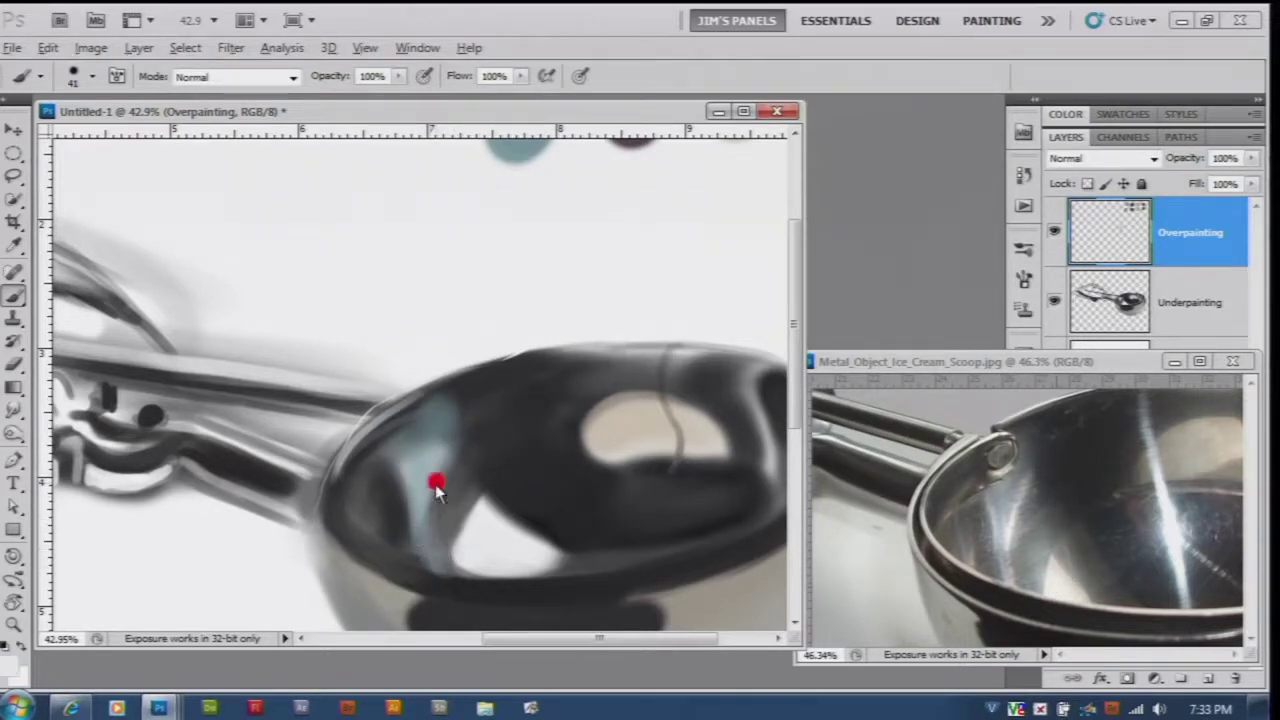
pyautogui.moveTo(431, 536)
pyautogui.mouseDown()
pyautogui.moveTo(424, 480)
pyautogui.moveTo(431, 541)
pyautogui.moveTo(442, 440)
pyautogui.moveTo(431, 540)
pyautogui.mouseUp()
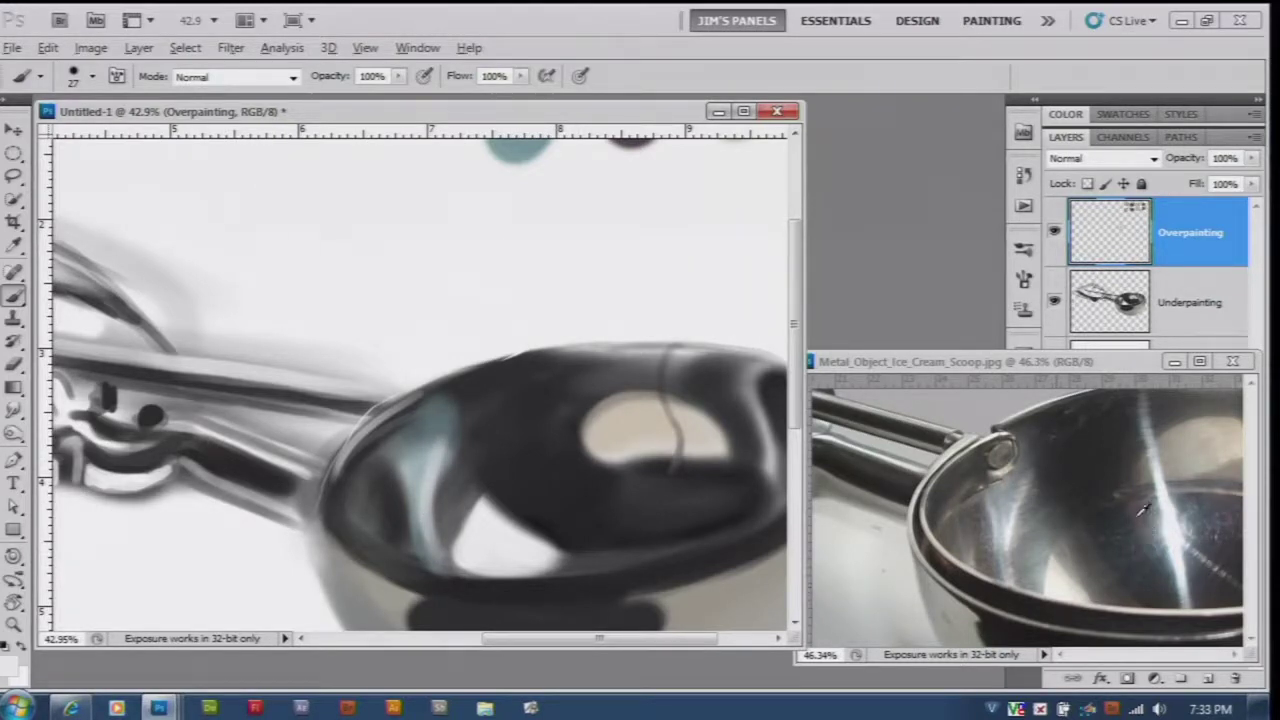
# Sample the purple swatch and paint a short curved stroke in the dark center of the bowl, beside the beige reflection.
pyautogui.scroll(5, 794, 349)
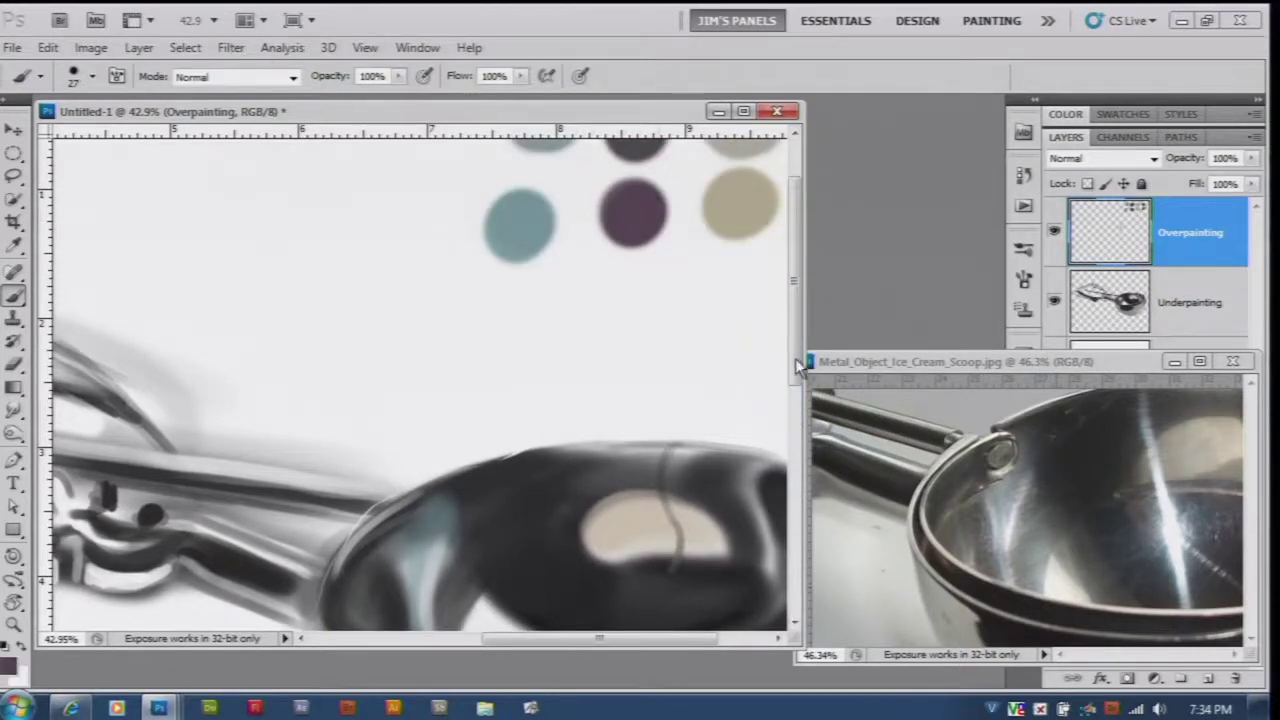
pyautogui.moveTo(795, 358); pyautogui.dragTo(796, 415)
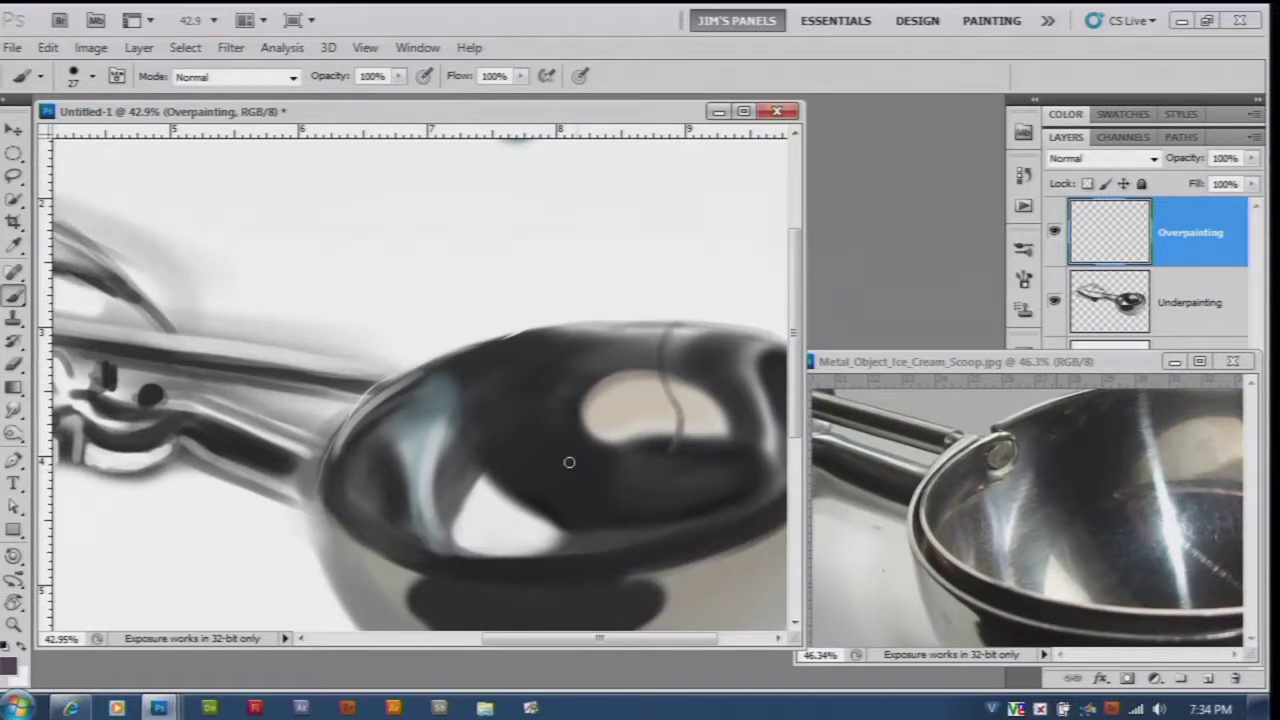
pyautogui.moveTo(562, 432)
pyautogui.mouseDown()
pyautogui.moveTo(574, 477)
pyautogui.moveTo(563, 436)
pyautogui.moveTo(592, 502)
pyautogui.mouseUp()
pyautogui.moveTo(567, 461); pyautogui.dragTo(569, 475)
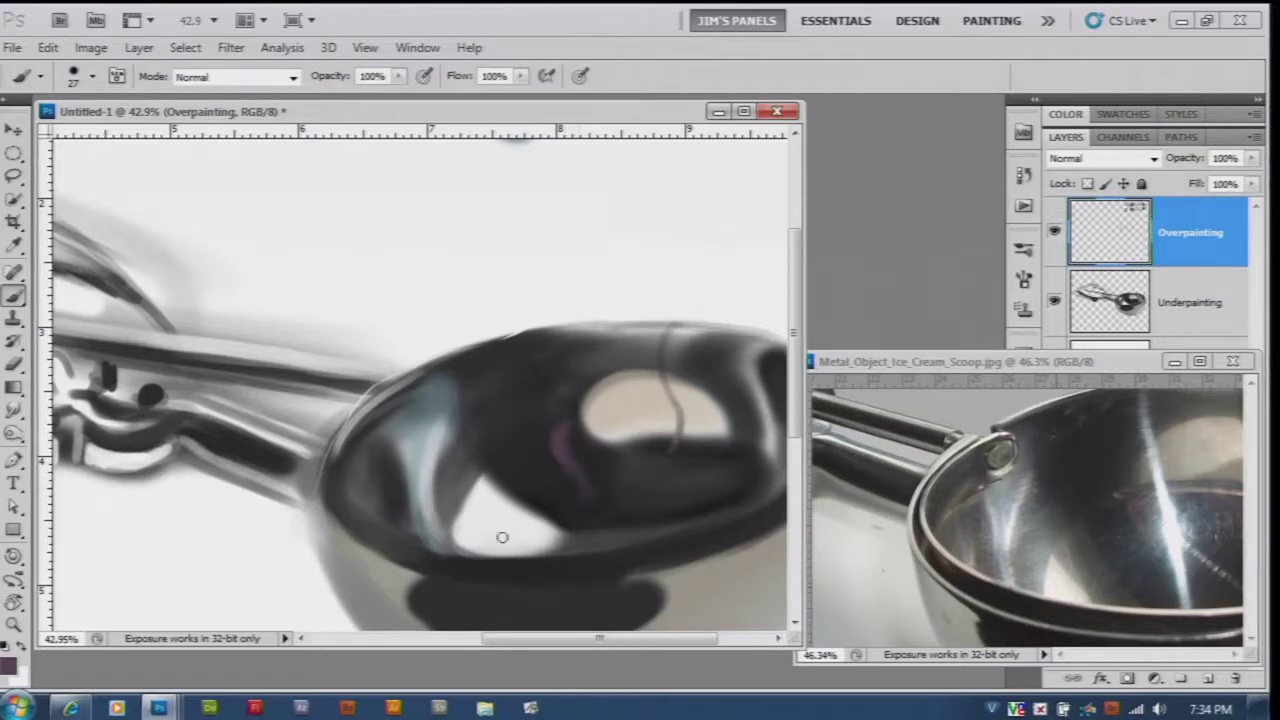
# Sample dark grays from the photo and the bowl, enlarge the brush to 50, and narrow the white reflection along its handle-side edge.
pyautogui.keyDown('alt'); pyautogui.click(1030, 566); pyautogui.keyUp('alt')
pyautogui.moveTo(467, 538)
pyautogui.mouseDown()
pyautogui.moveTo(480, 488)
pyautogui.moveTo(456, 545)
pyautogui.moveTo(480, 483)
pyautogui.moveTo(453, 522)
pyautogui.moveTo(464, 539)
pyautogui.moveTo(442, 505)
pyautogui.moveTo(462, 504)
pyautogui.moveTo(451, 473)
pyautogui.mouseUp()
pyautogui.moveTo(466, 544)
pyautogui.mouseDown()
pyautogui.moveTo(450, 468)
pyautogui.moveTo(458, 483)
pyautogui.mouseUp()
pyautogui.keyDown('alt'); pyautogui.click(500, 430); pyautogui.keyUp('alt')
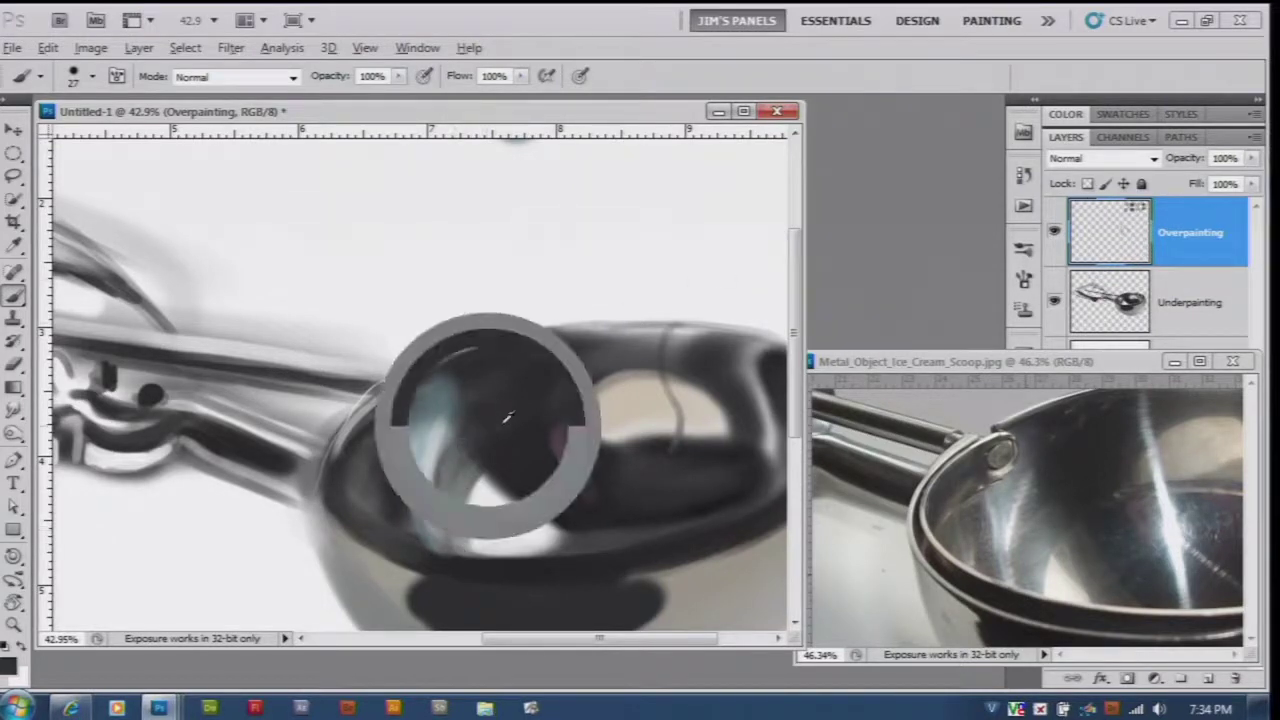
pyautogui.moveTo(478, 432)
pyautogui.mouseDown()
pyautogui.moveTo(488, 442)
pyautogui.moveTo(466, 449)
pyautogui.mouseUp()
pyautogui.moveTo(458, 497)
pyautogui.mouseDown()
pyautogui.moveTo(470, 448)
pyautogui.moveTo(448, 469)
pyautogui.moveTo(453, 527)
pyautogui.mouseUp()
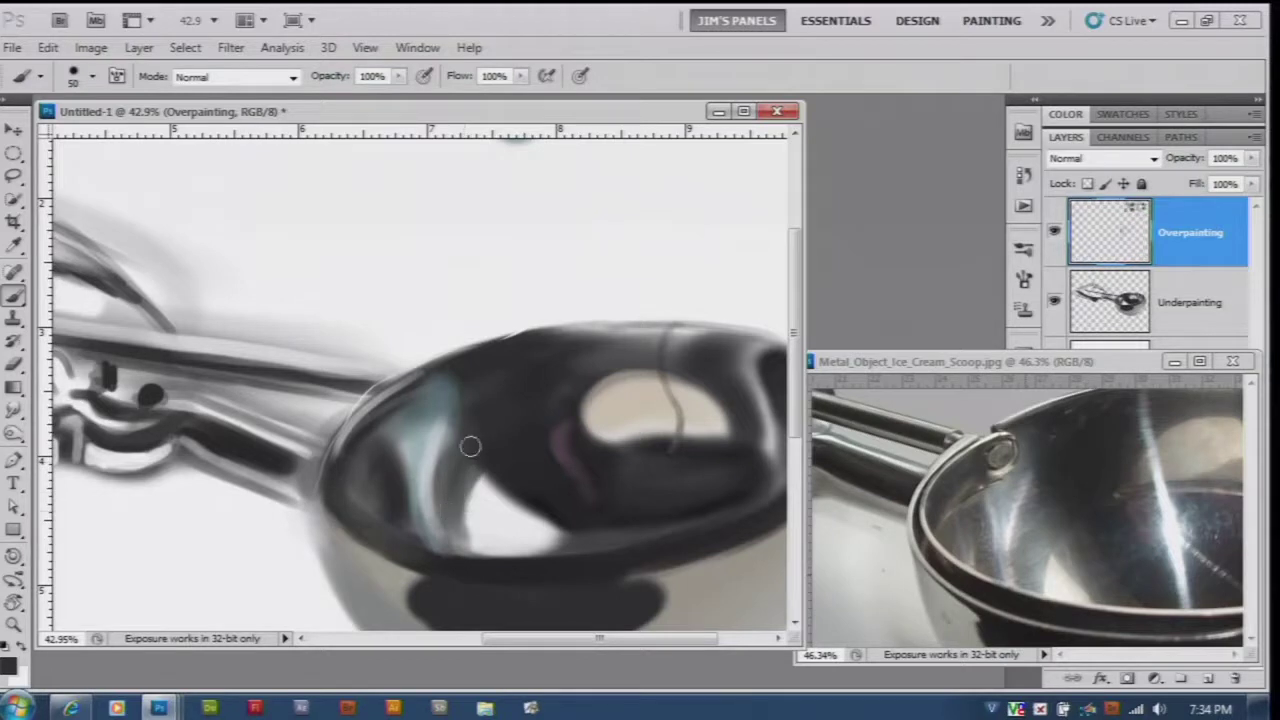
pyautogui.moveTo(458, 510); pyautogui.dragTo(466, 531)
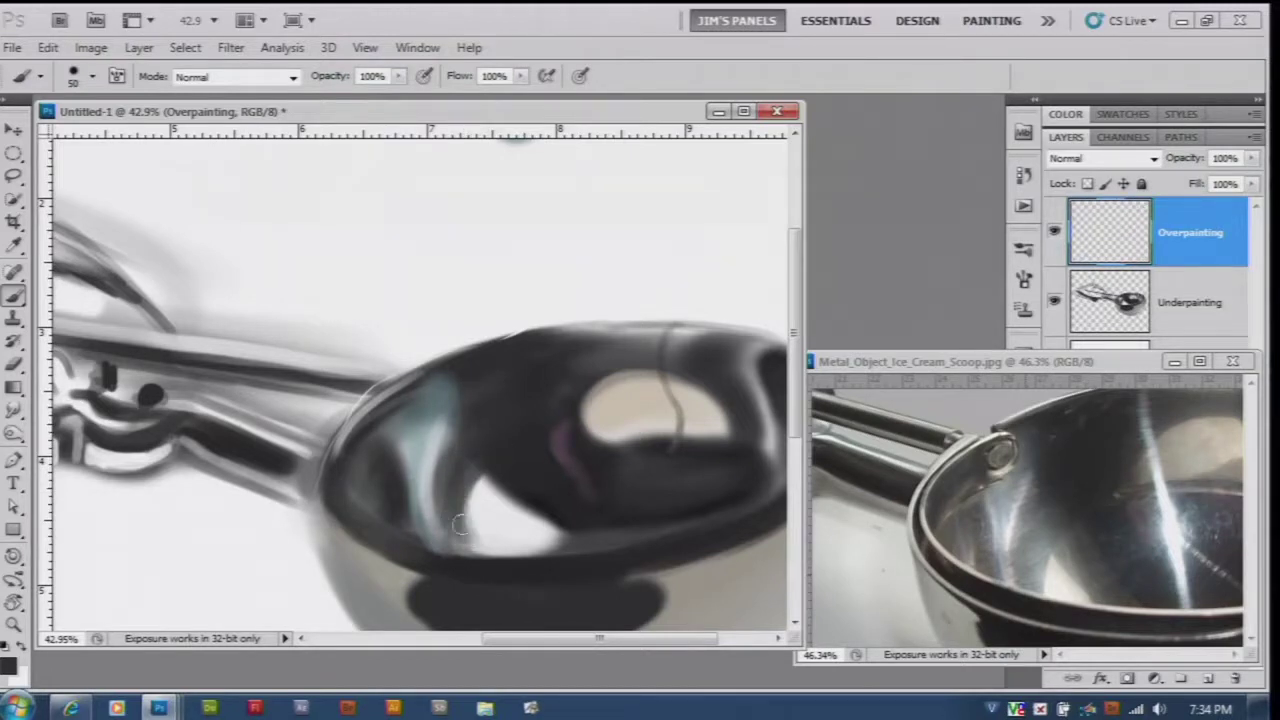
# Sample the brown swatch and a dark brown from the photo, and paint them inside the bowl between the rim and the teal reflection.
pyautogui.scroll(-3, 520, 454)
pyautogui.moveTo(679, 456); pyautogui.dragTo(680, 426)
pyautogui.moveTo(597, 465); pyautogui.dragTo(568, 450)
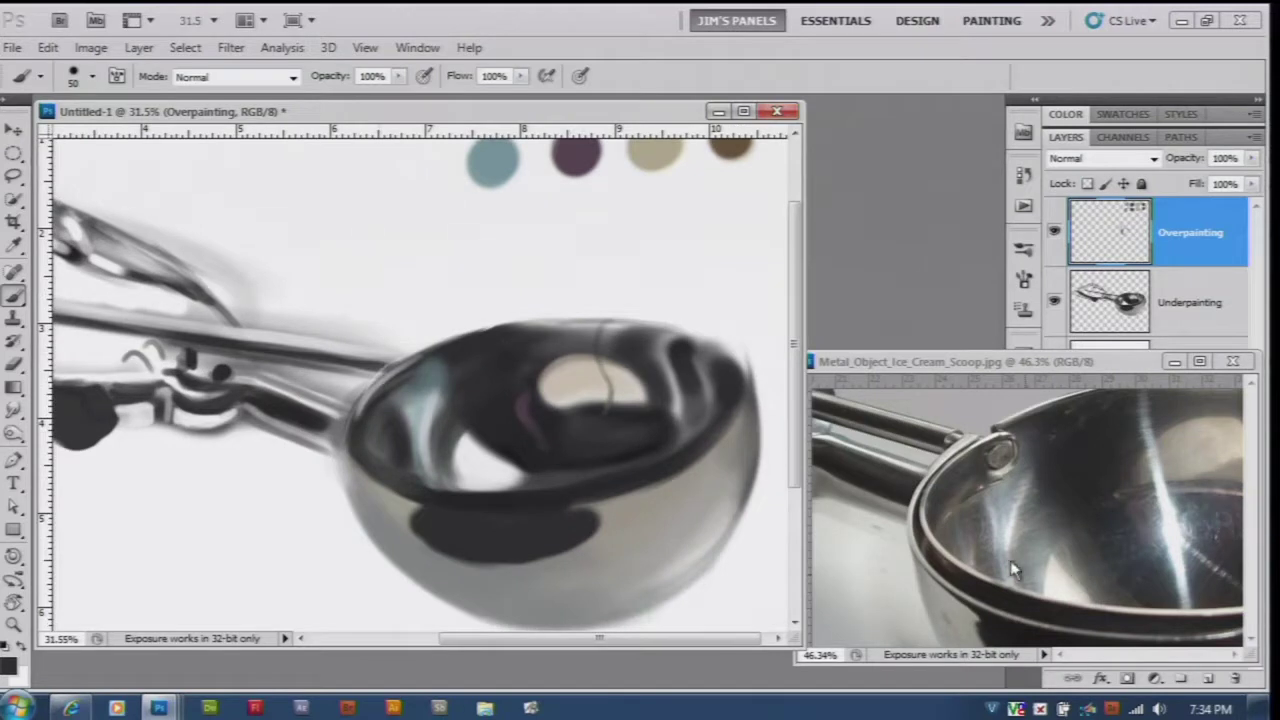
pyautogui.keyDown('alt'); pyautogui.click(974, 517); pyautogui.keyUp('alt')
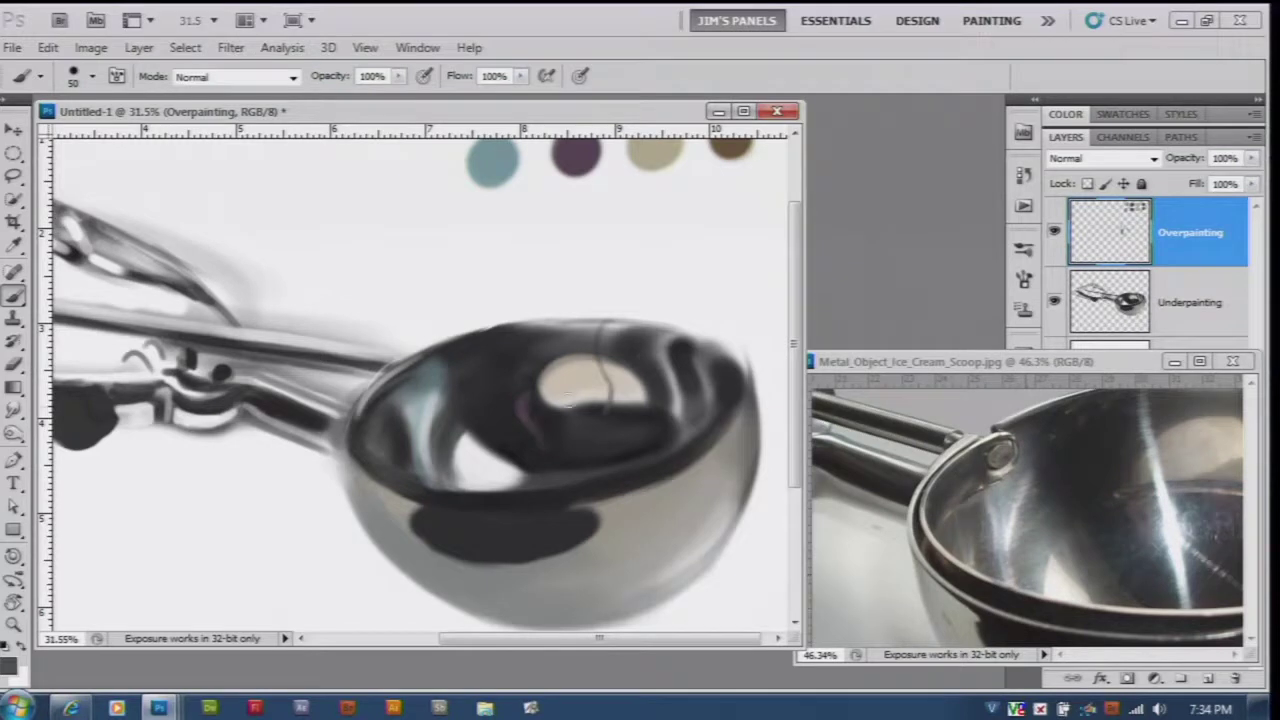
pyautogui.keyDown('alt'); pyautogui.click(735, 143); pyautogui.keyUp('alt')
pyautogui.moveTo(385, 427)
pyautogui.mouseDown()
pyautogui.moveTo(390, 458)
pyautogui.moveTo(365, 404)
pyautogui.moveTo(377, 443)
pyautogui.moveTo(390, 396)
pyautogui.moveTo(370, 444)
pyautogui.mouseUp()
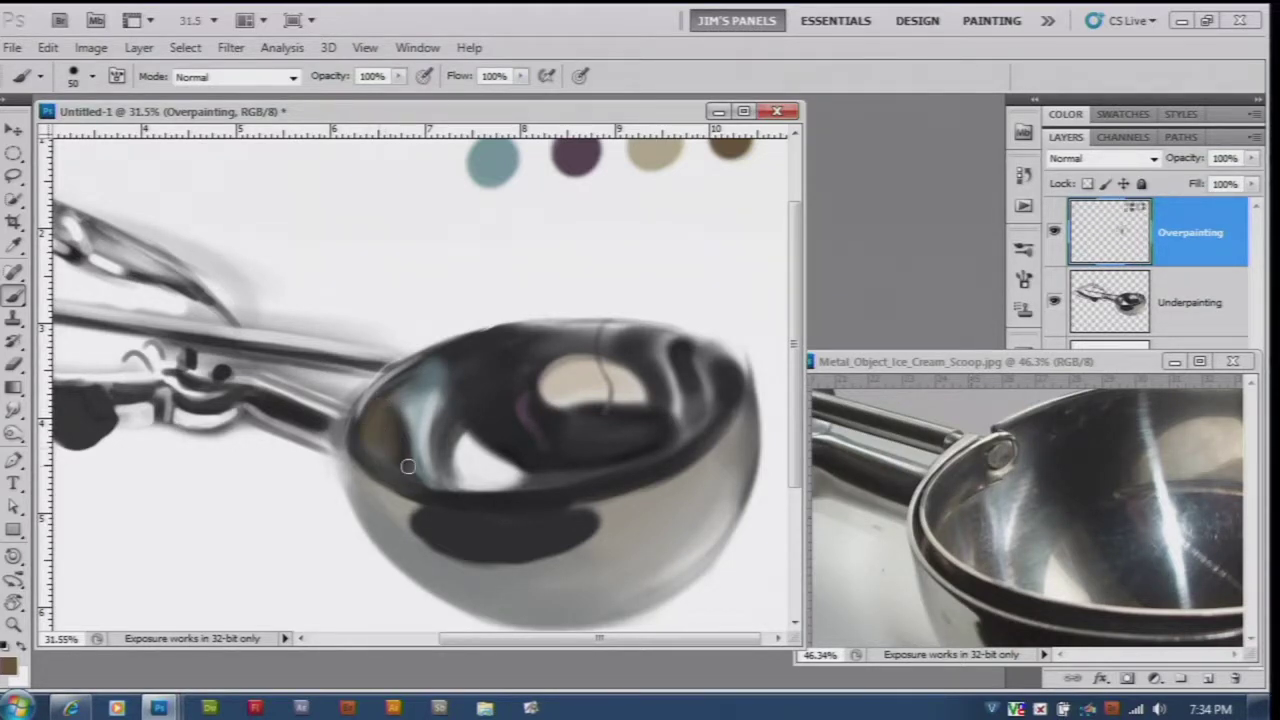
pyautogui.keyDown('alt'); pyautogui.click(961, 474); pyautogui.keyUp('alt')
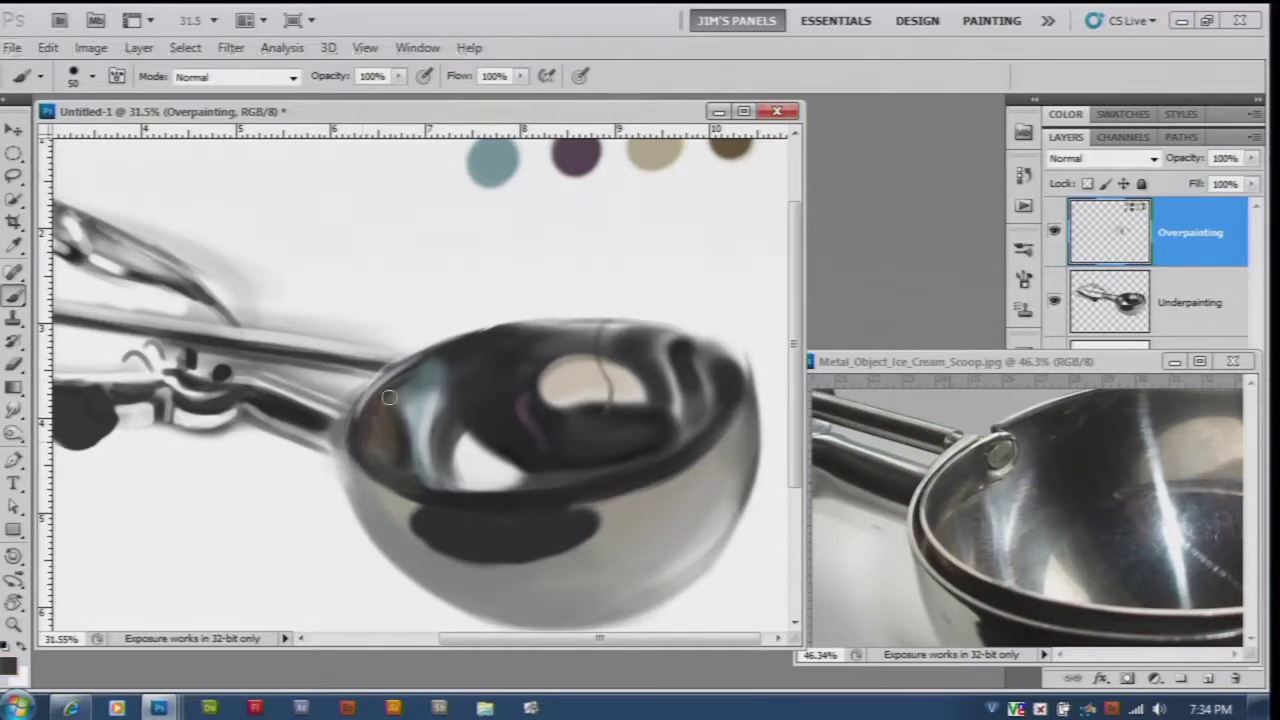
pyautogui.moveTo(375, 440); pyautogui.dragTo(366, 440)
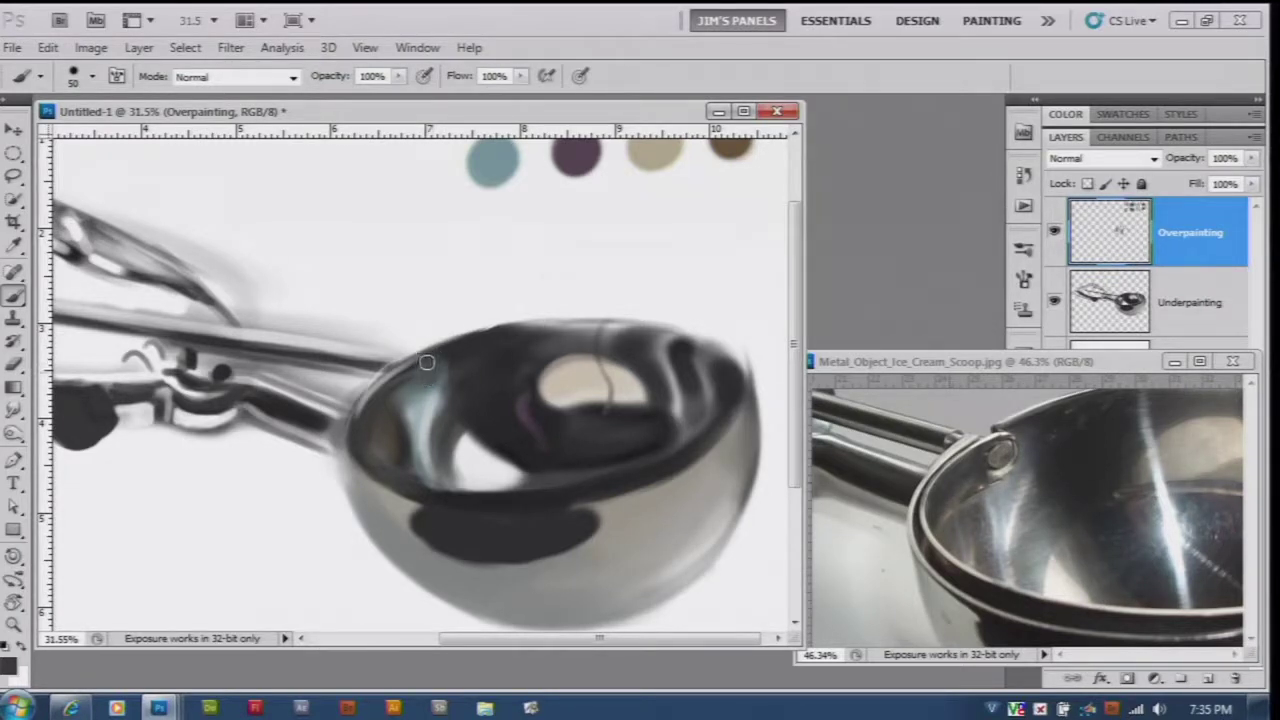
# Sample gray and dark tones around the photo's rivet and rim, and blend them over the bowl's inner edge near the handle.
pyautogui.keyDown('alt'); pyautogui.click(1003, 453); pyautogui.keyUp('alt')
pyautogui.moveTo(415, 385)
pyautogui.mouseDown()
pyautogui.moveTo(371, 439)
pyautogui.moveTo(370, 461)
pyautogui.moveTo(374, 425)
pyautogui.moveTo(374, 449)
pyautogui.moveTo(392, 428)
pyautogui.moveTo(376, 452)
pyautogui.moveTo(416, 387)
pyautogui.moveTo(367, 450)
pyautogui.moveTo(385, 402)
pyautogui.mouseUp()
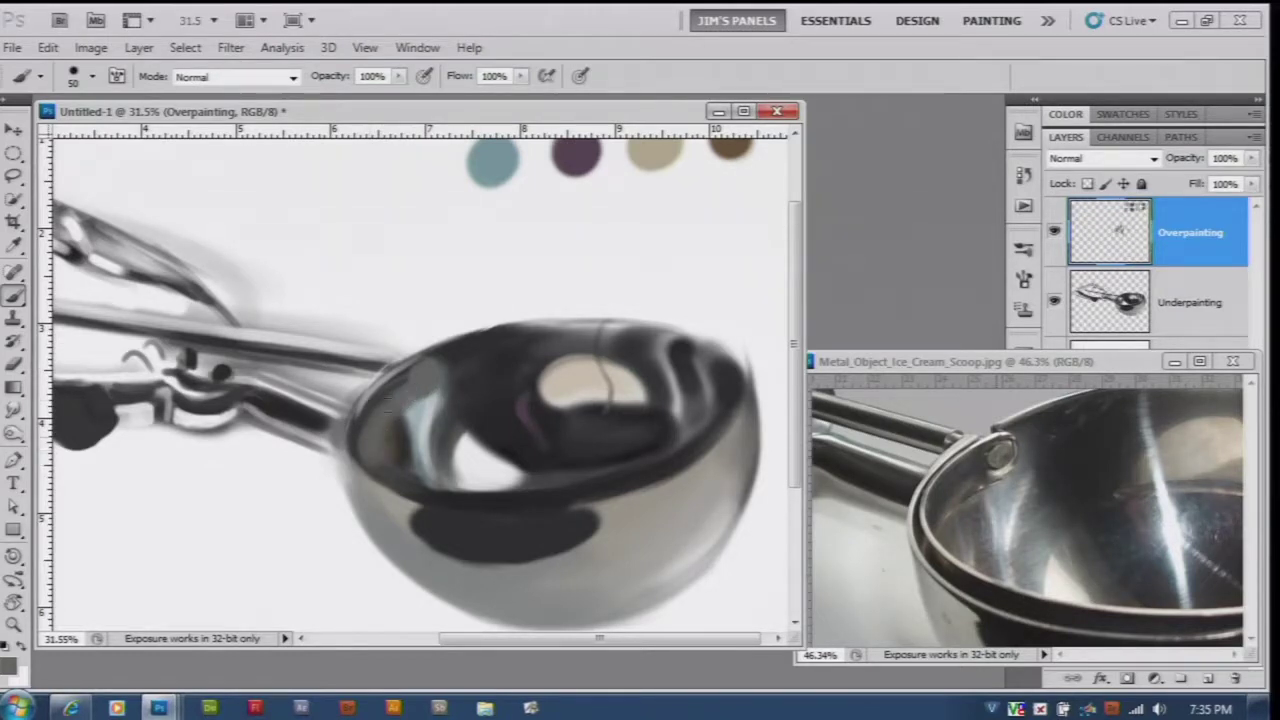
pyautogui.keyDown('alt'); pyautogui.click(944, 485); pyautogui.keyUp('alt')
pyautogui.moveTo(371, 418)
pyautogui.mouseDown()
pyautogui.moveTo(366, 449)
pyautogui.moveTo(411, 376)
pyautogui.moveTo(367, 447)
pyautogui.moveTo(391, 409)
pyautogui.moveTo(376, 450)
pyautogui.mouseUp()
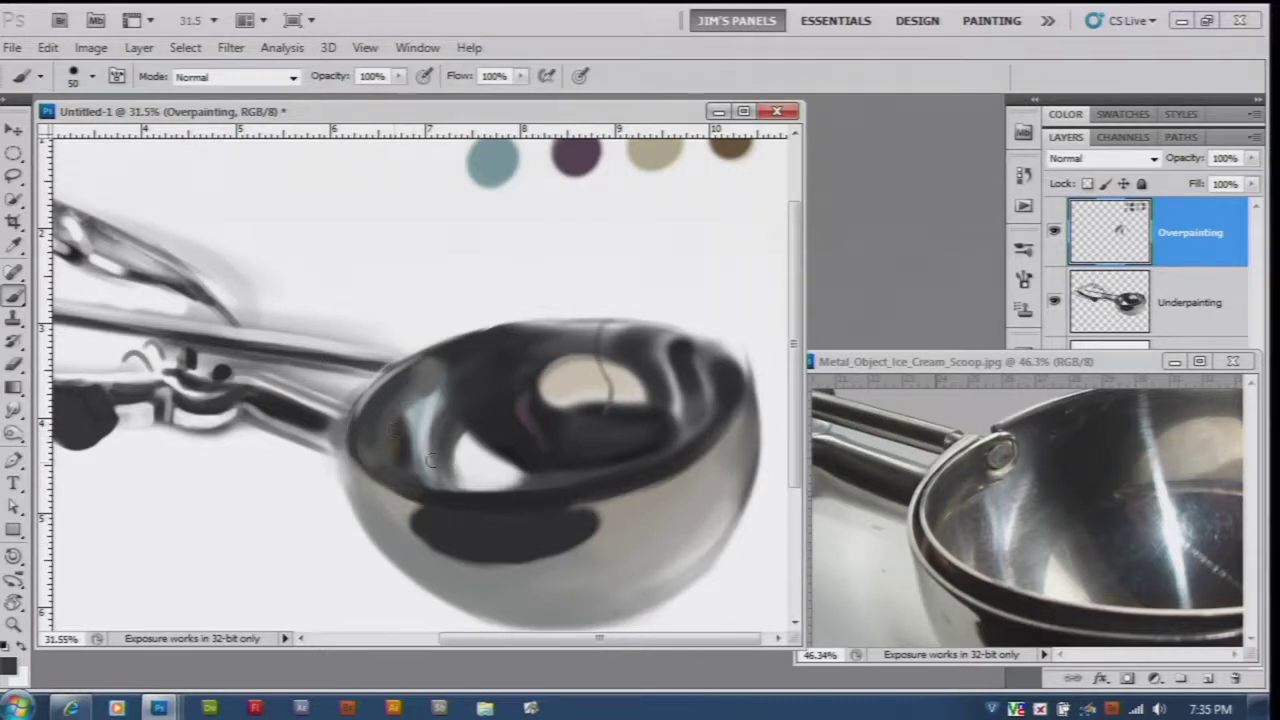
# Sample the near-white background and paint light highlights over the brown reflection beside the teal one.
pyautogui.keyDown('alt'); pyautogui.click(949, 523); pyautogui.keyUp('alt')
pyautogui.keyDown('alt'); pyautogui.click(430, 299); pyautogui.keyUp('alt')
pyautogui.moveTo(389, 452)
pyautogui.mouseDown()
pyautogui.moveTo(420, 454)
pyautogui.moveTo(383, 444)
pyautogui.moveTo(416, 466)
pyautogui.moveTo(380, 443)
pyautogui.moveTo(408, 459)
pyautogui.moveTo(388, 460)
pyautogui.moveTo(410, 416)
pyautogui.mouseUp()
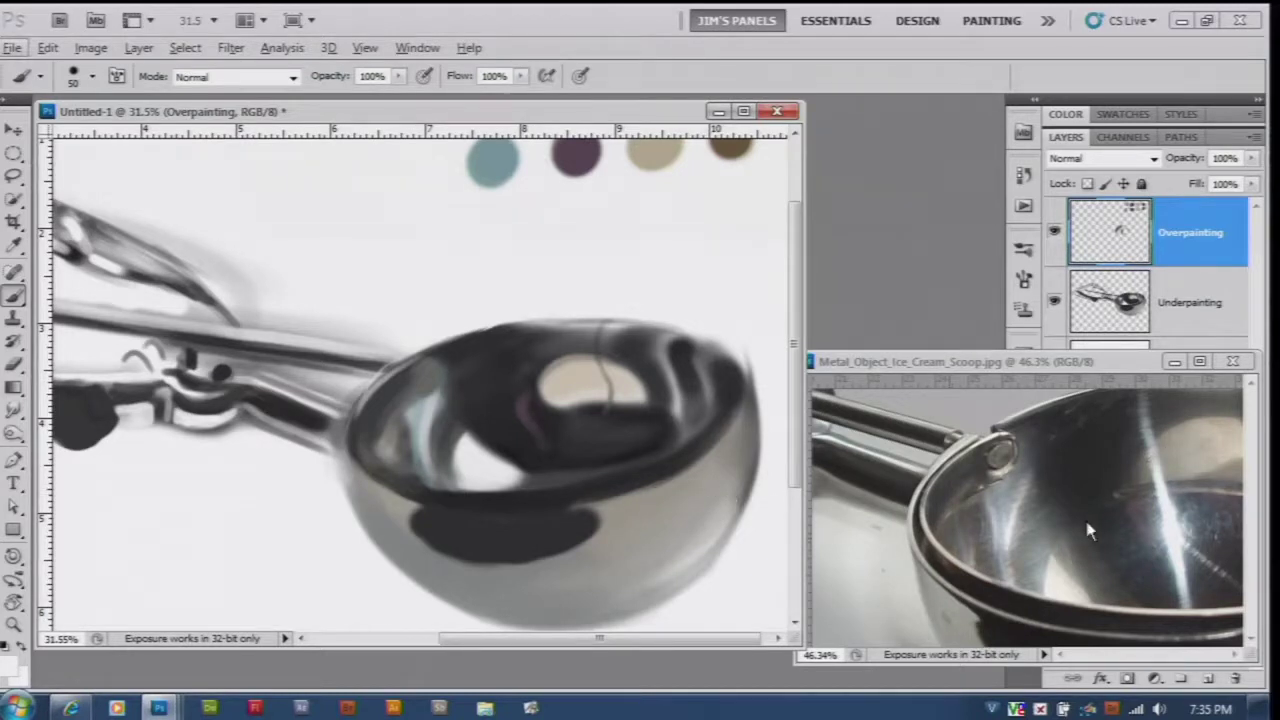
# Show more of the bowl in the reference photo, sample the purple swatch, and tint the bowl's dark interior with a size 104 brush.
pyautogui.click(1116, 382)
pyautogui.moveTo(1103, 471); pyautogui.dragTo(1023, 500)
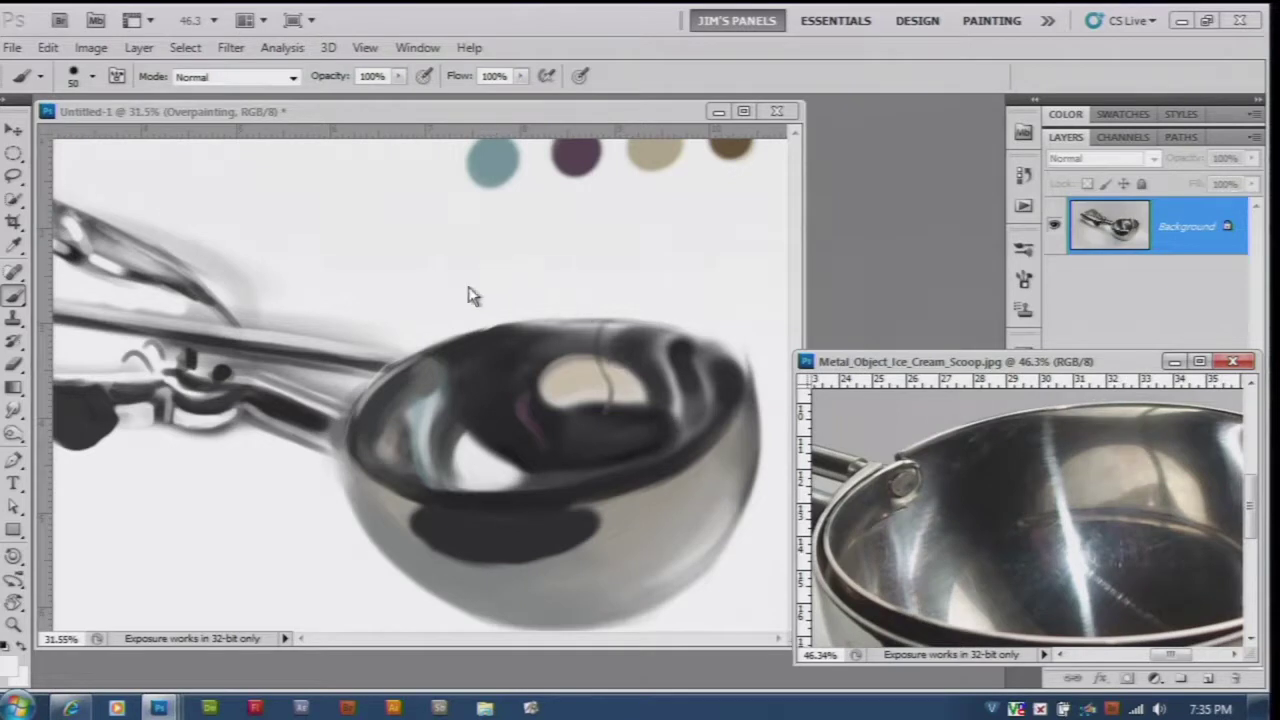
pyautogui.keyDown('alt'); pyautogui.click(578, 154); pyautogui.keyUp('alt')
pyautogui.keyDown('alt'); pyautogui.click(546, 350); pyautogui.keyUp('alt')
pyautogui.keyDown('alt'); pyautogui.click(553, 362); pyautogui.keyUp('alt')
pyautogui.keyDown('alt'); pyautogui.click(537, 359); pyautogui.keyUp('alt')
pyautogui.keyDown('alt'); pyautogui.click(503, 361); pyautogui.keyUp('alt')
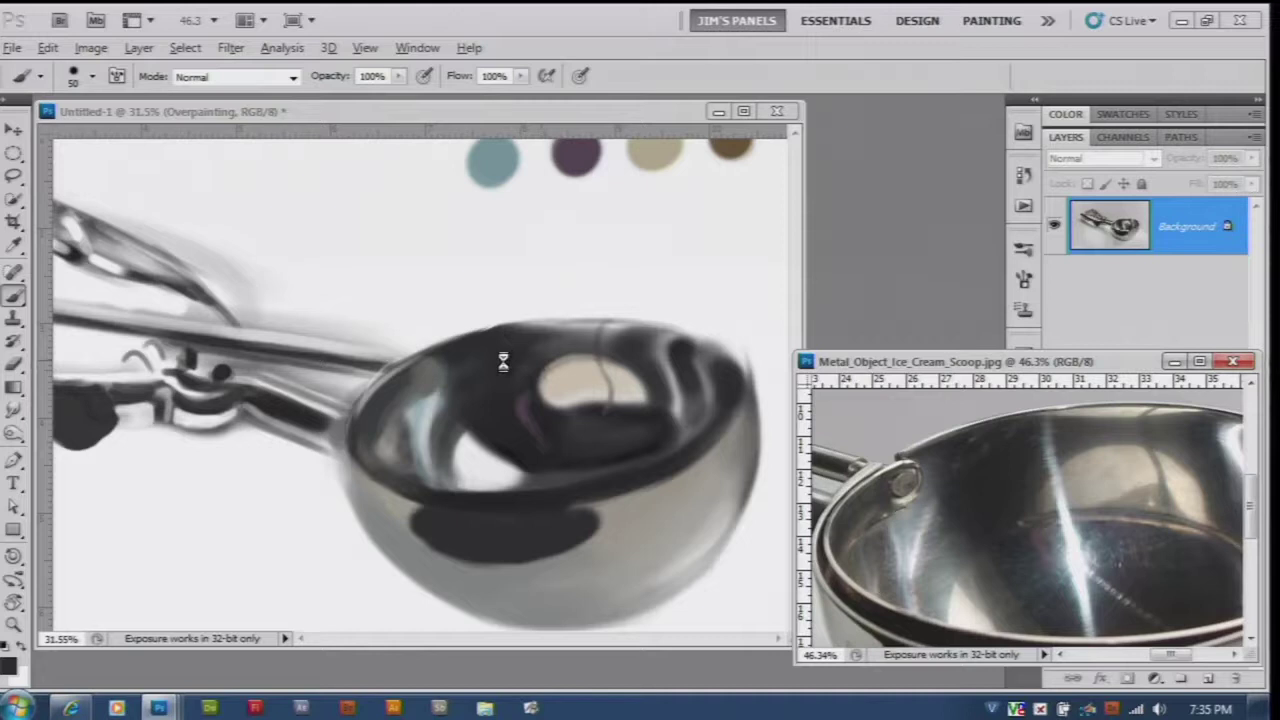
pyautogui.keyDown('alt'); pyautogui.click(580, 151); pyautogui.keyUp('alt')
pyautogui.click(412, 117)
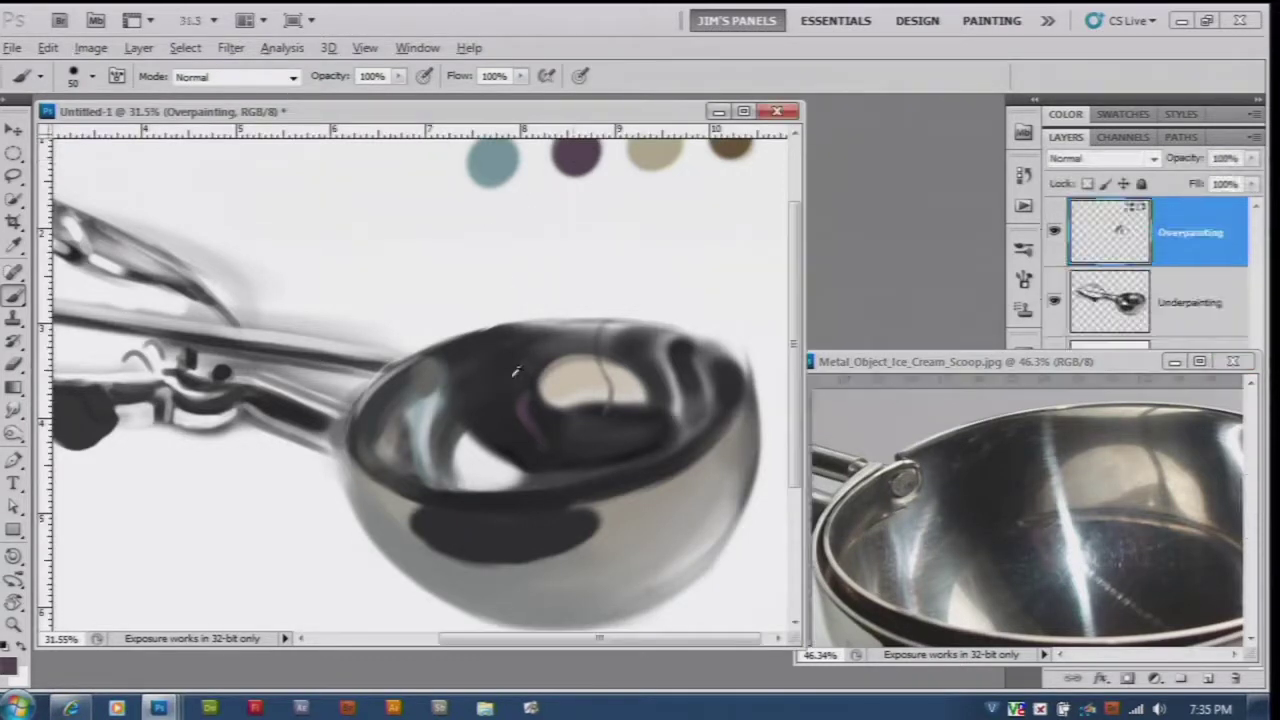
pyautogui.moveTo(507, 375); pyautogui.dragTo(519, 376)
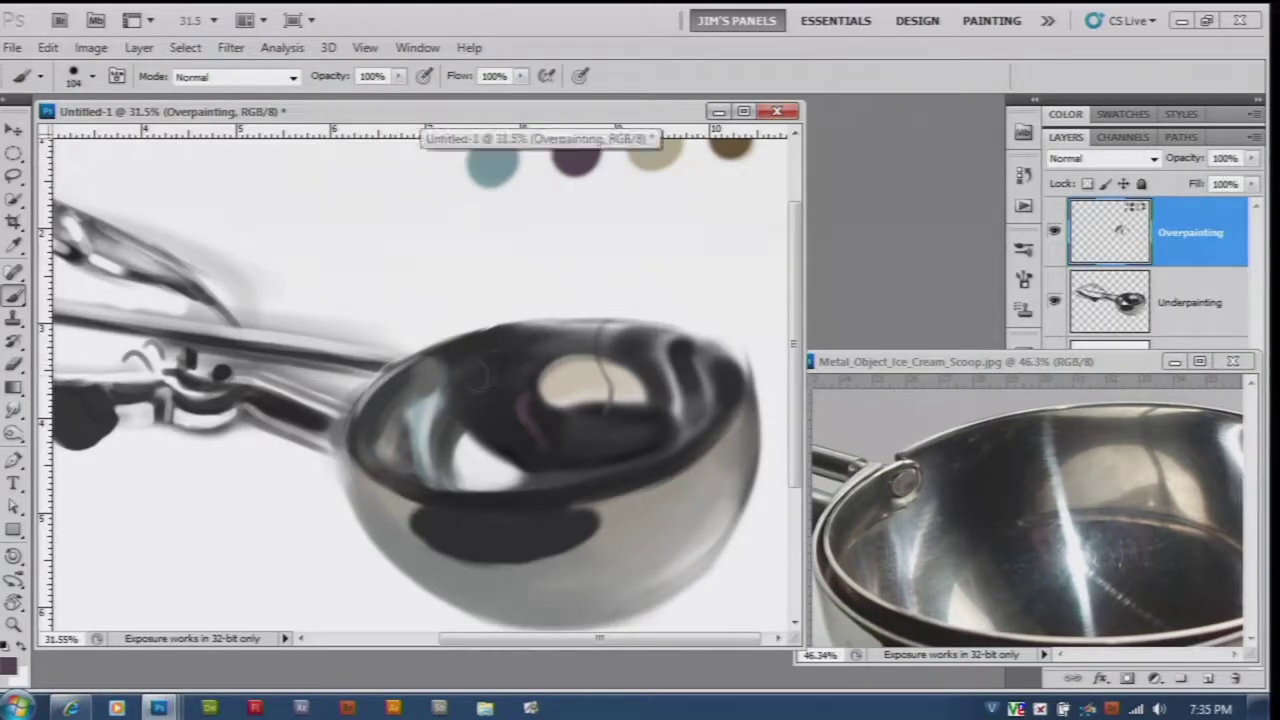
pyautogui.moveTo(493, 368); pyautogui.dragTo(481, 386)
# Sample the beige swatch, reduce the brush size to 31, and extend the beige reflection inside the bowl toward the handle.
pyautogui.moveTo(655, 550)
pyautogui.mouseDown()
pyautogui.moveTo(617, 549)
pyautogui.moveTo(637, 540)
pyautogui.mouseUp()
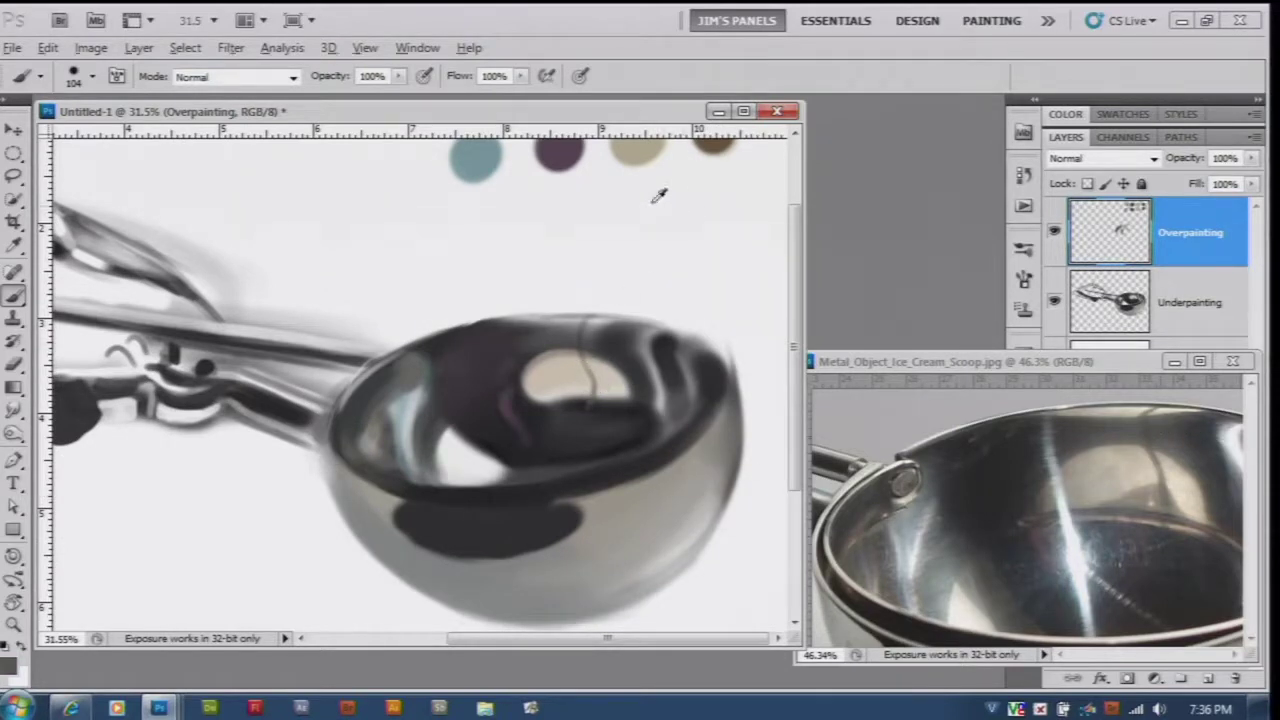
pyautogui.keyDown('alt'); pyautogui.click(640, 151); pyautogui.keyUp('alt')
pyautogui.moveTo(506, 359); pyautogui.dragTo(490, 369)
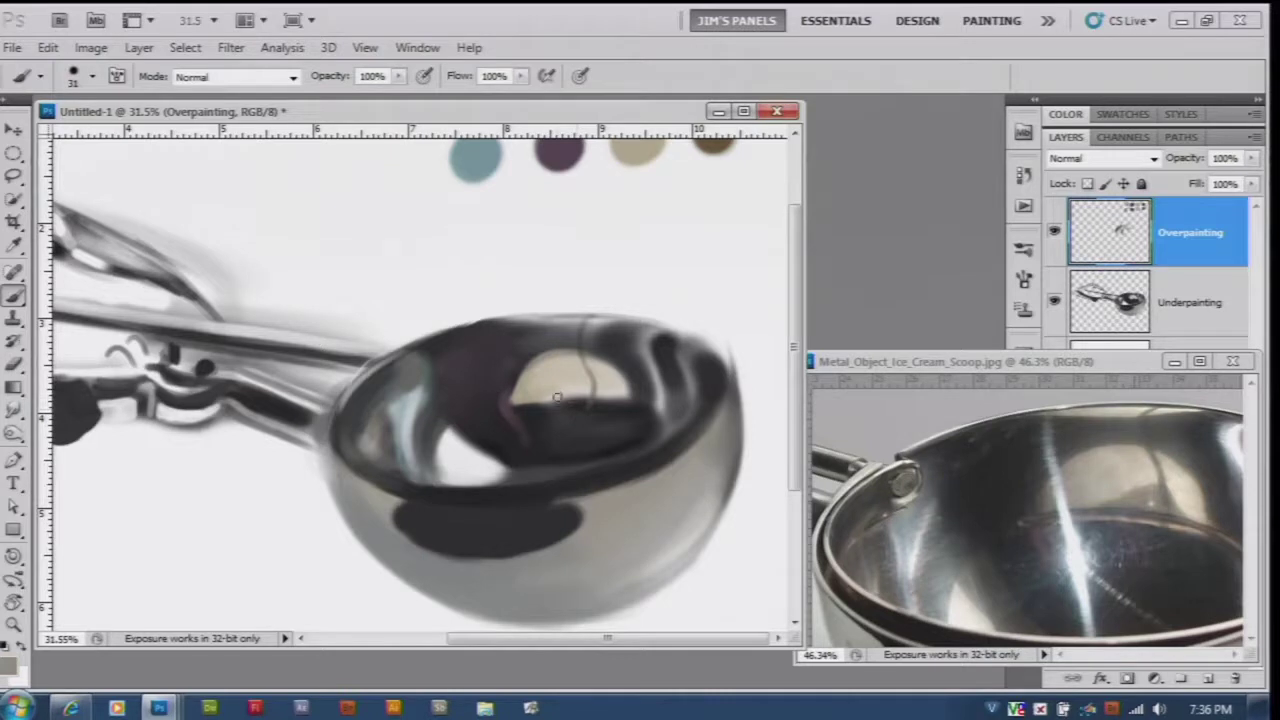
# Paint gray and brown shading at the base of the beige reflection and extend a brown curved line across the bowl's interior.
pyautogui.moveTo(542, 403); pyautogui.dragTo(581, 388)
pyautogui.press('alt')
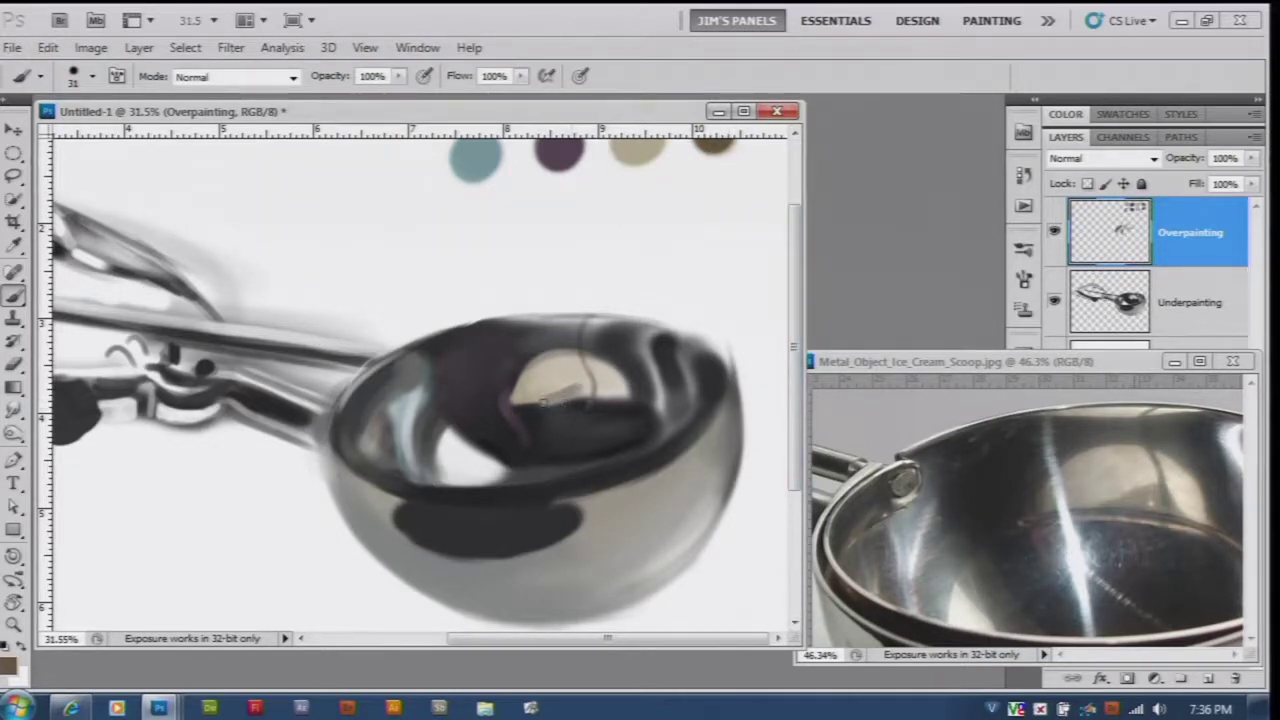
pyautogui.moveTo(543, 403)
pyautogui.mouseDown()
pyautogui.moveTo(597, 379)
pyautogui.moveTo(609, 397)
pyautogui.moveTo(572, 400)
pyautogui.mouseUp()
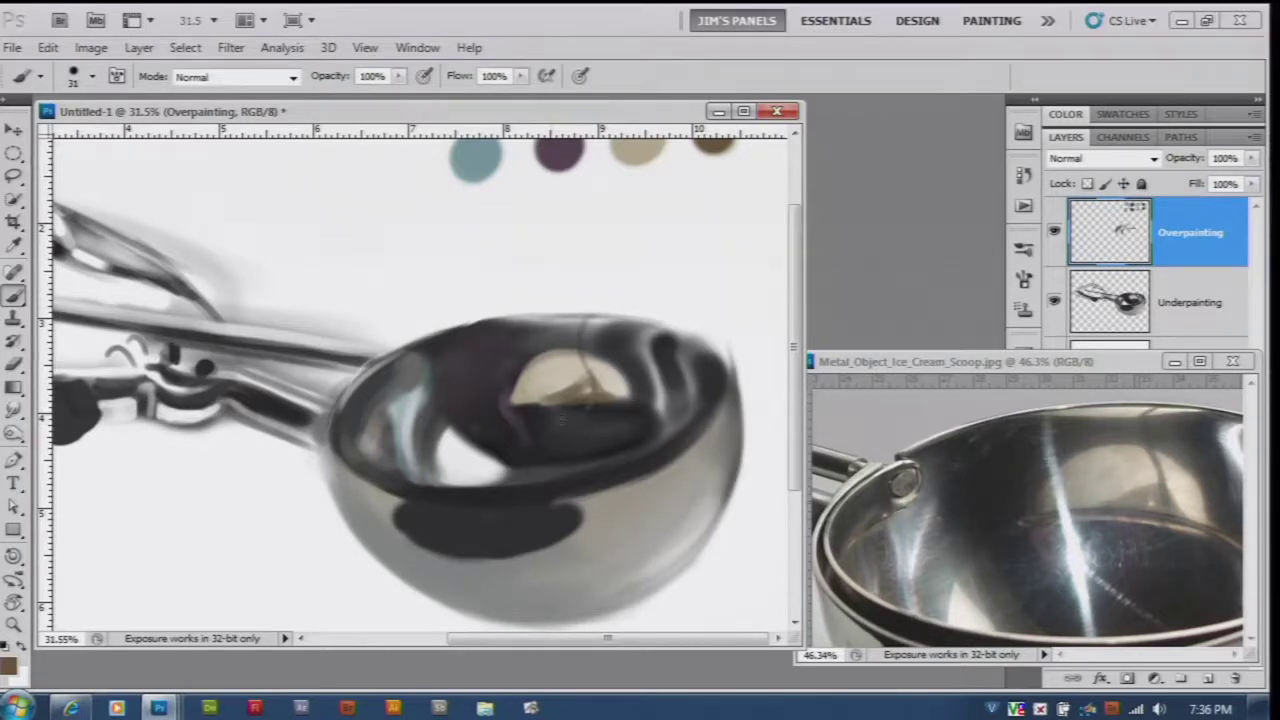
pyautogui.moveTo(507, 408); pyautogui.dragTo(518, 432)
pyautogui.moveTo(592, 404); pyautogui.dragTo(652, 413)
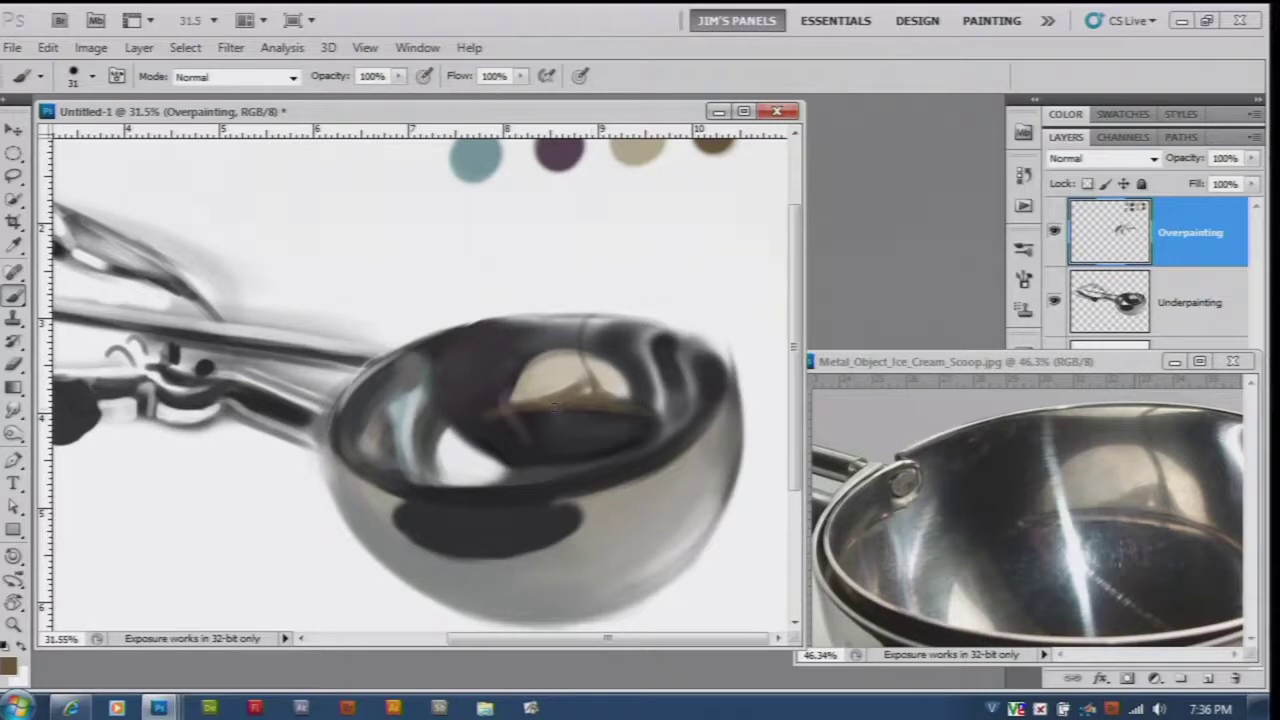
# Sample the near-white background, reduce the brush size to 16, and paint a thin highlight along the brown curved line.
pyautogui.keyDown('alt'); pyautogui.click(695, 252); pyautogui.keyUp('alt')
pyautogui.press('[')
pyautogui.press('[')
pyautogui.press('[')
pyautogui.press('[')
pyautogui.moveTo(660, 420); pyautogui.dragTo(632, 406)
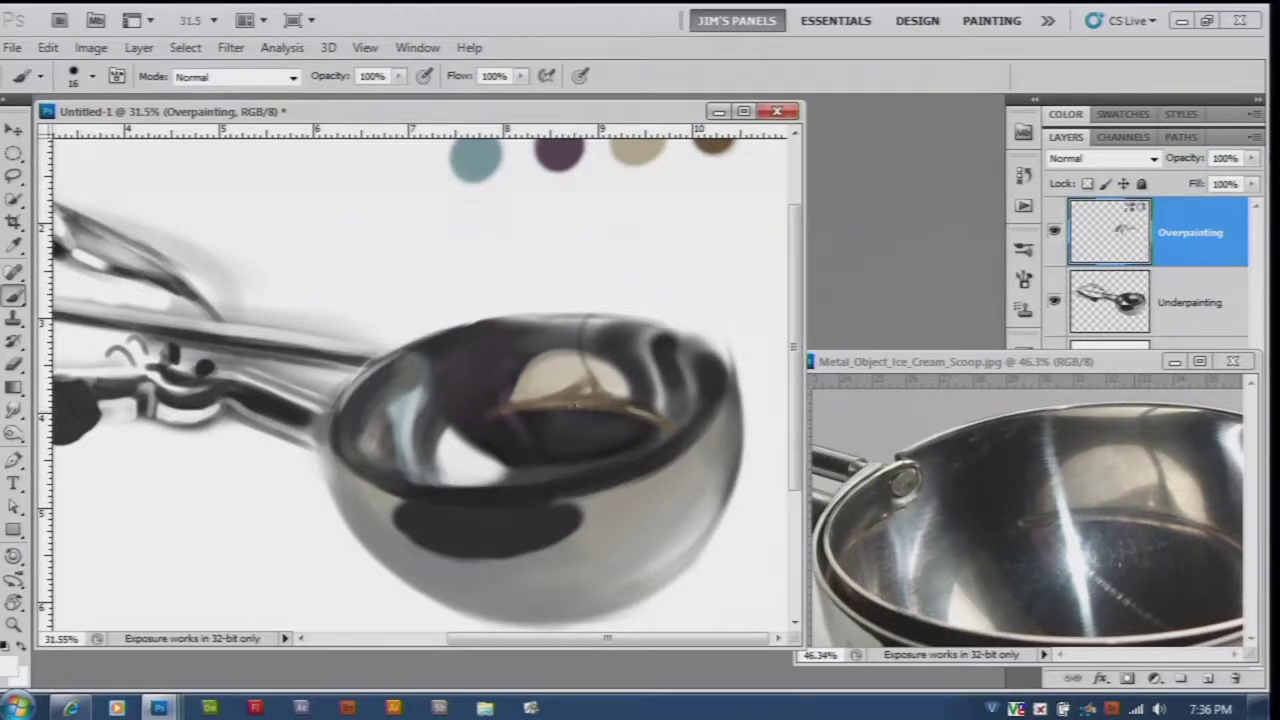
# Sample the muted dark purple swatch and use a size 39 brush to tint the bowl's far interior wall beyond the beige reflection.
pyautogui.scroll(-3, 780, 300)
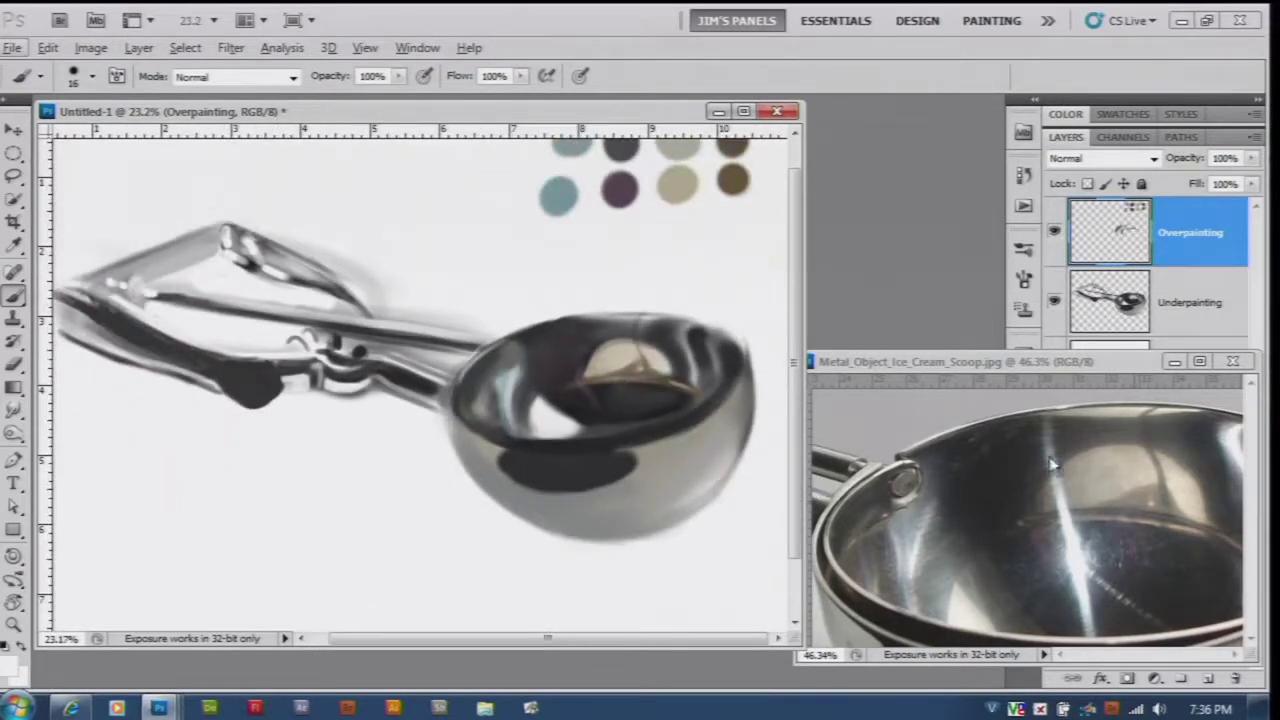
pyautogui.click(985, 362)
pyautogui.scroll(-4, 1050, 550)
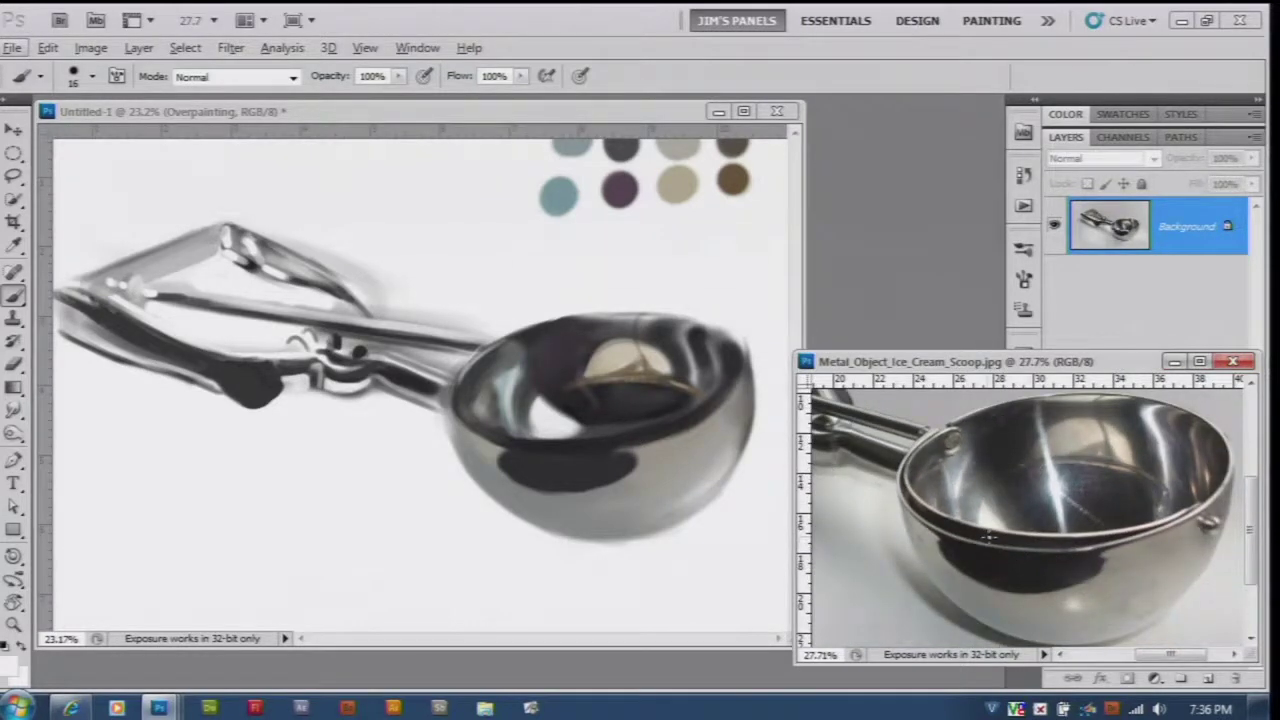
pyautogui.scroll(2, 960, 548)
pyautogui.click(668, 385)
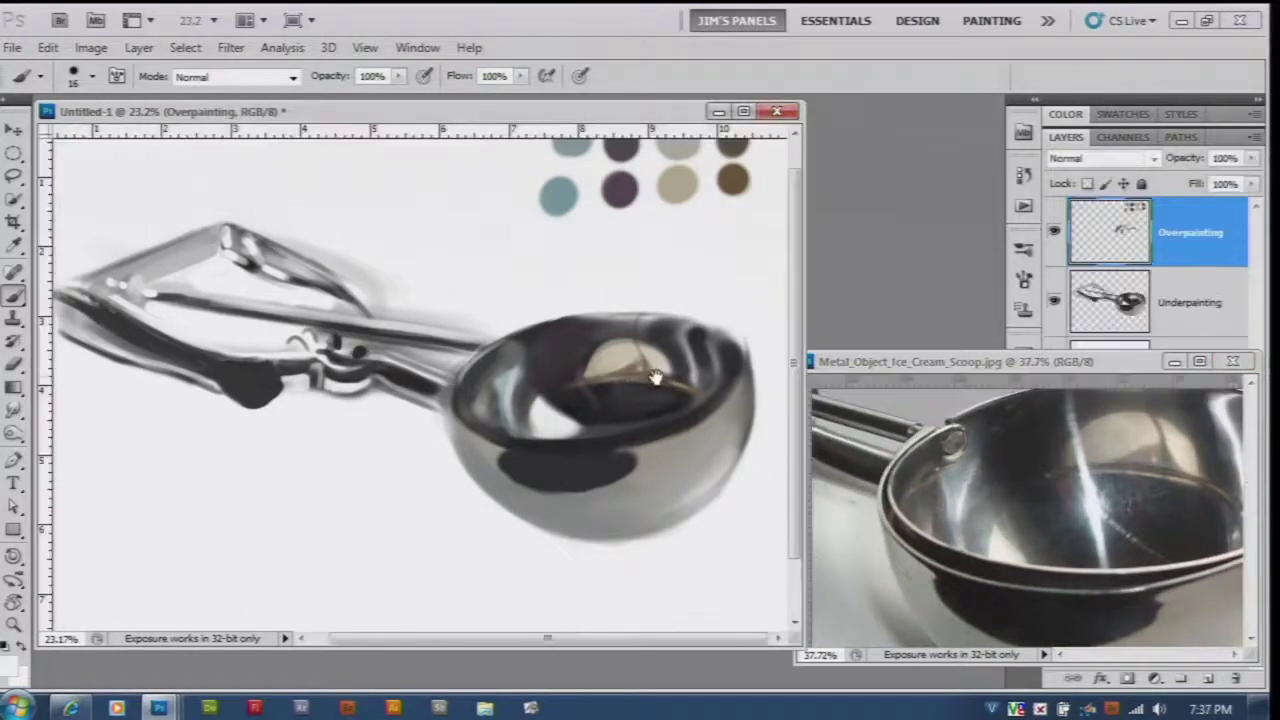
pyautogui.scroll(1, 640, 385)
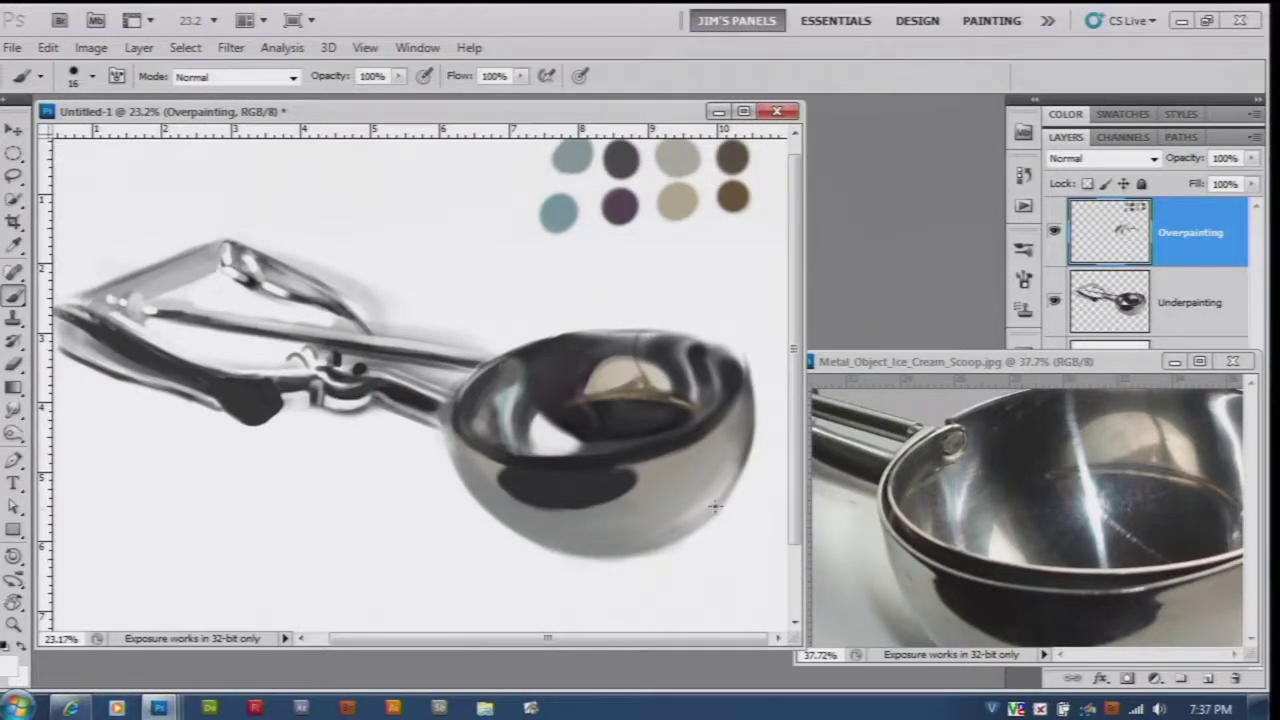
pyautogui.scroll(2, 713, 487)
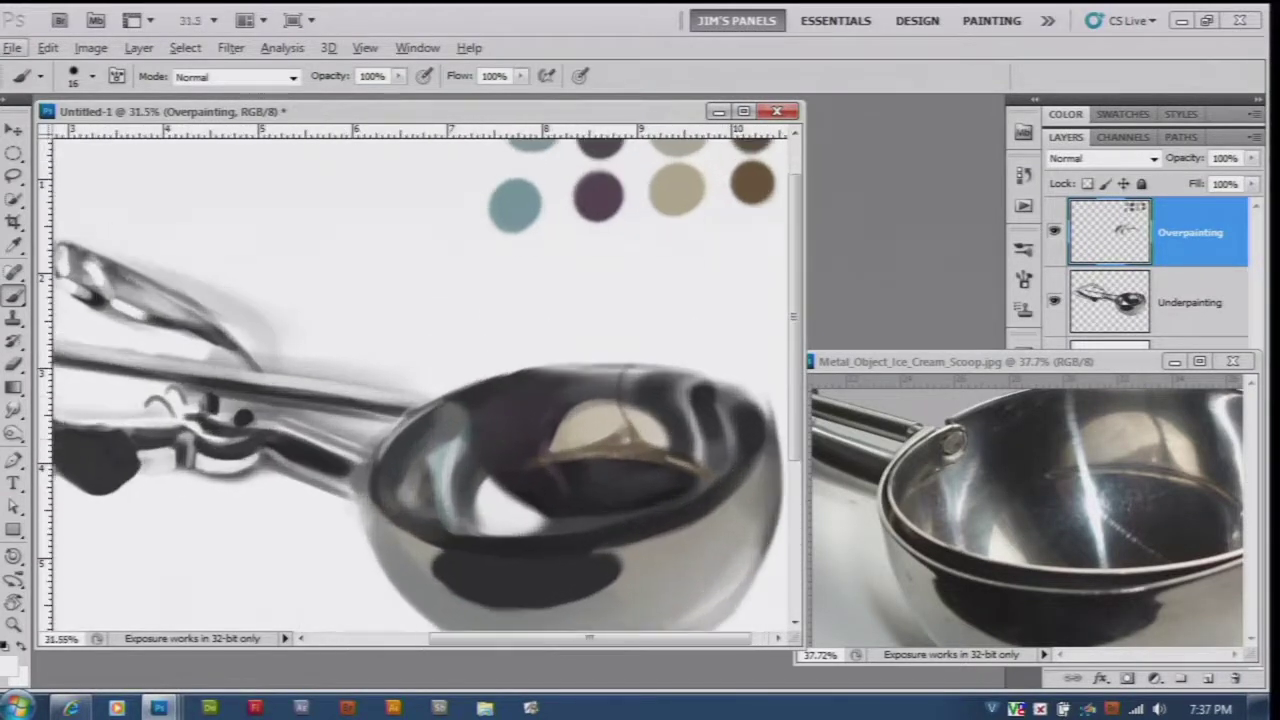
pyautogui.moveTo(713, 487); pyautogui.dragTo(641, 469)
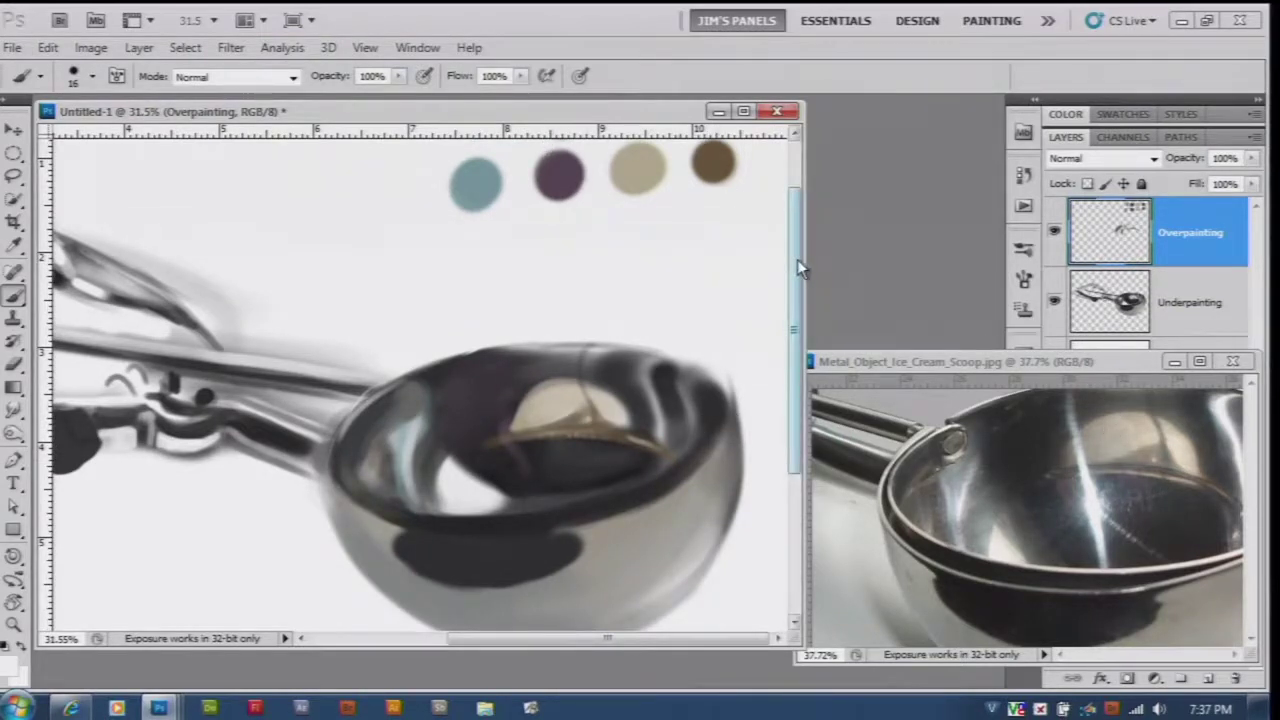
pyautogui.moveTo(797, 259); pyautogui.dragTo(796, 237)
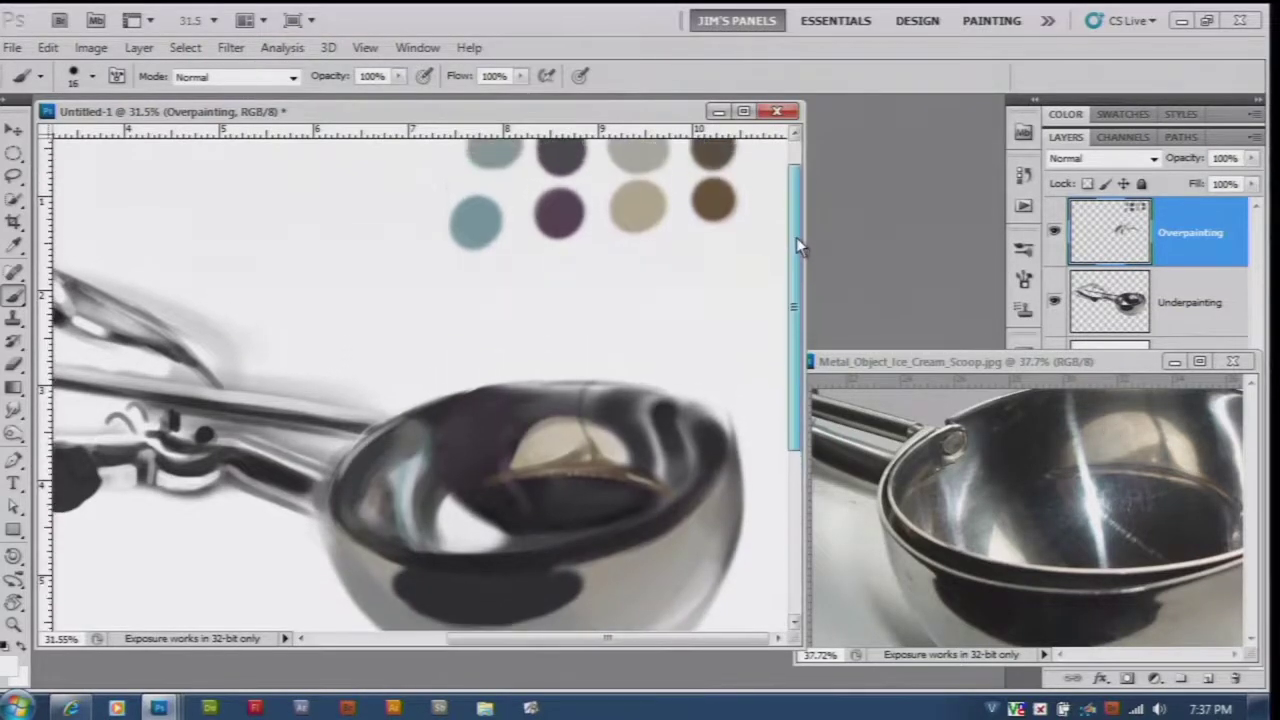
pyautogui.keyDown('alt'); pyautogui.click(563, 155); pyautogui.keyUp('alt')
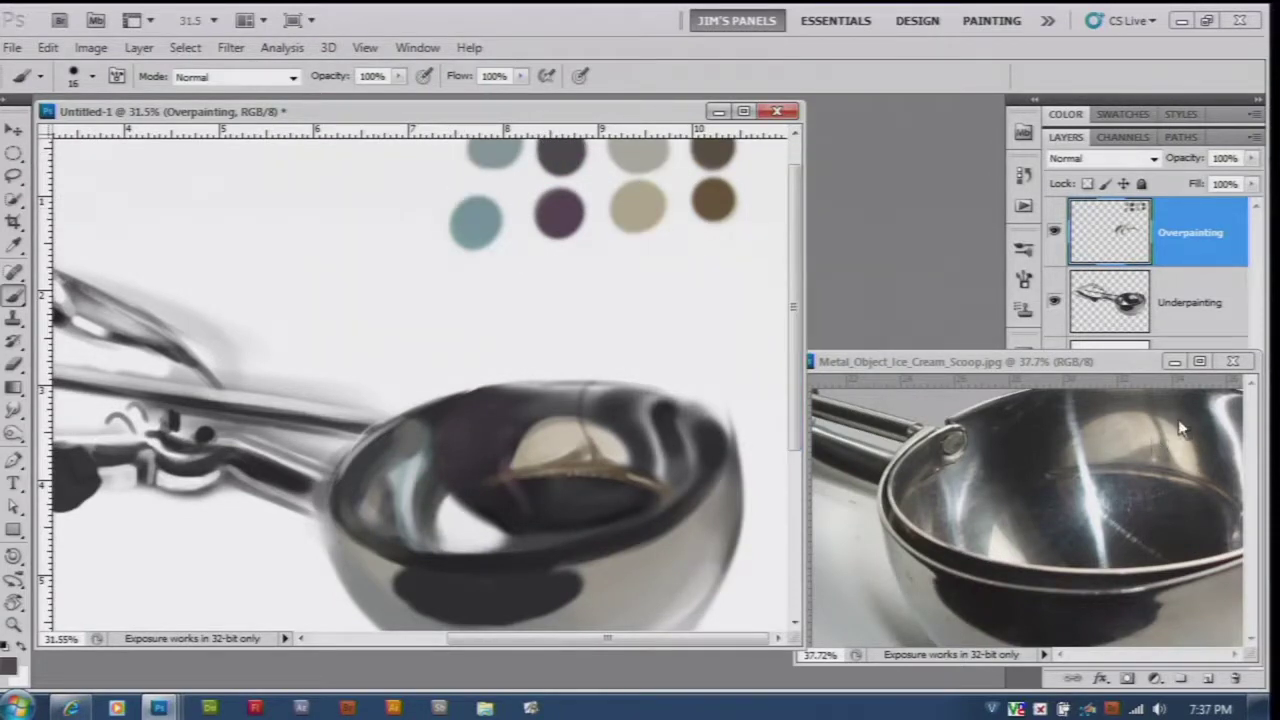
pyautogui.moveTo(680, 406); pyautogui.dragTo(692, 412)
pyautogui.moveTo(643, 408)
pyautogui.mouseDown()
pyautogui.moveTo(656, 454)
pyautogui.moveTo(677, 425)
pyautogui.mouseUp()
# Sample the bowl's dark gray, darken the foreground color to #1d1b1b, and paint deep shading beside the beige reflection, away from the handle.
pyautogui.keyDown('alt'); pyautogui.click(676, 403); pyautogui.keyUp('alt')
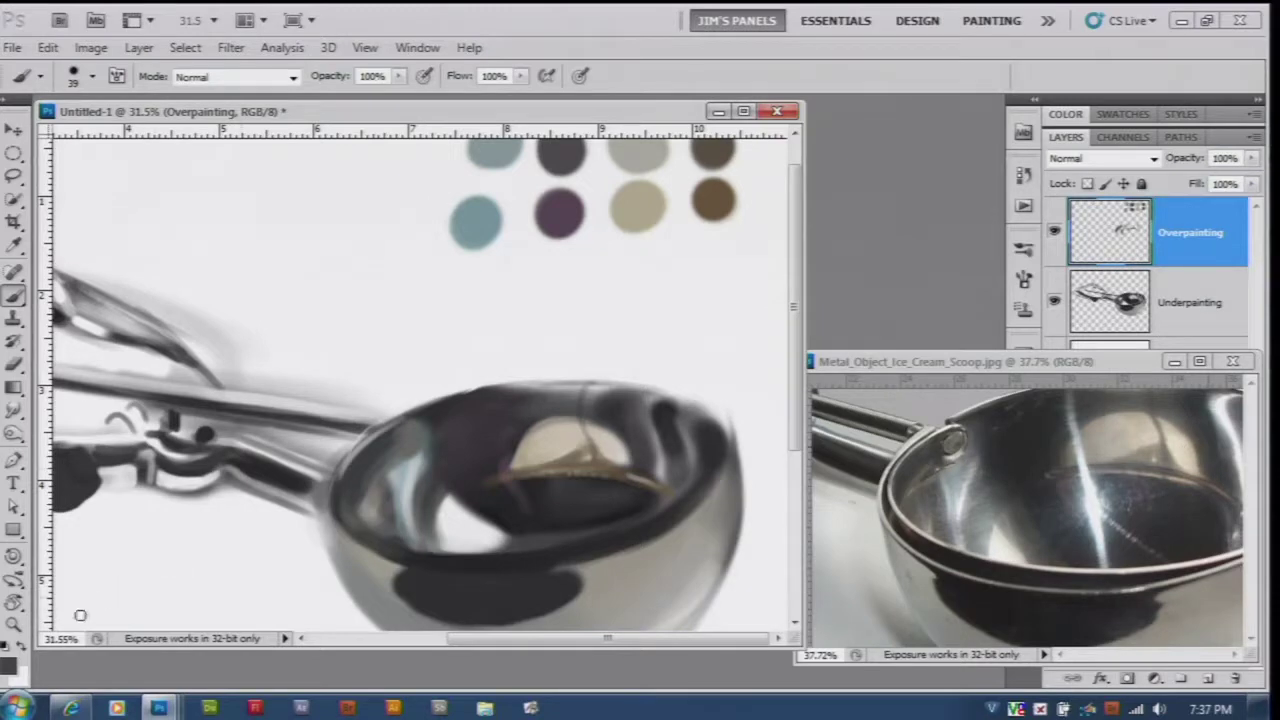
pyautogui.click(10, 664)
pyautogui.click(563, 362)
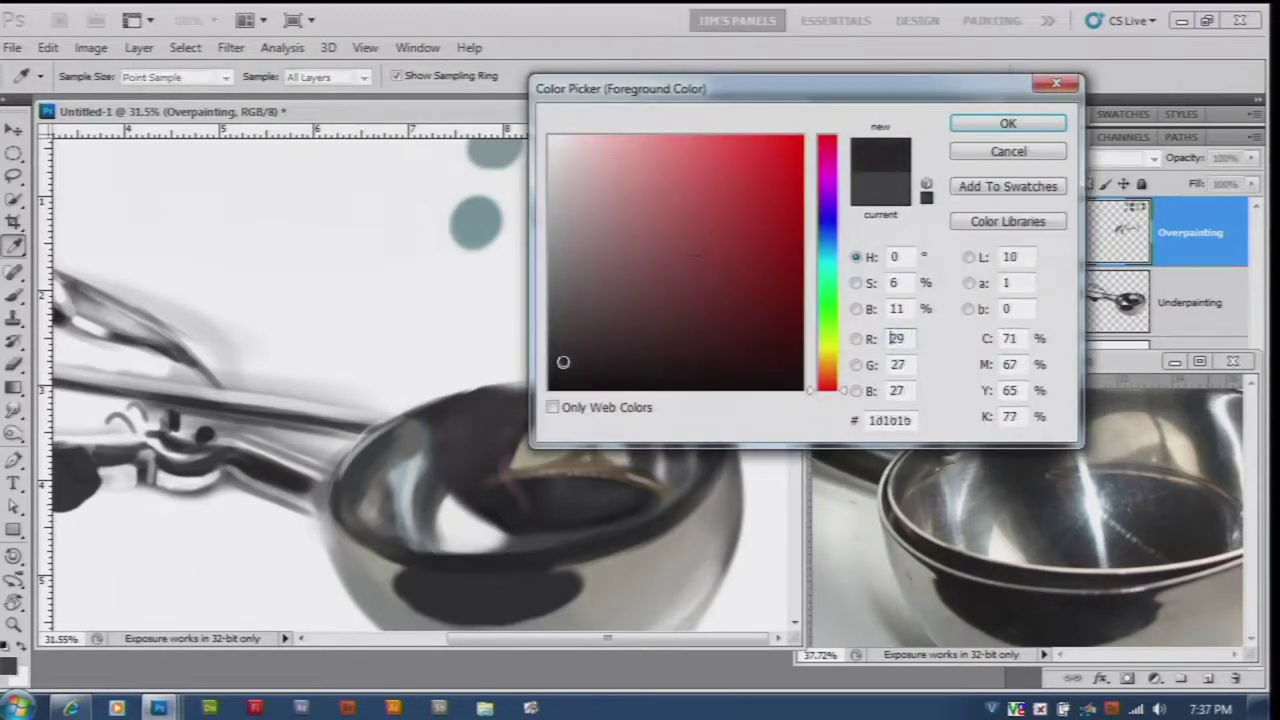
pyautogui.click(1008, 123)
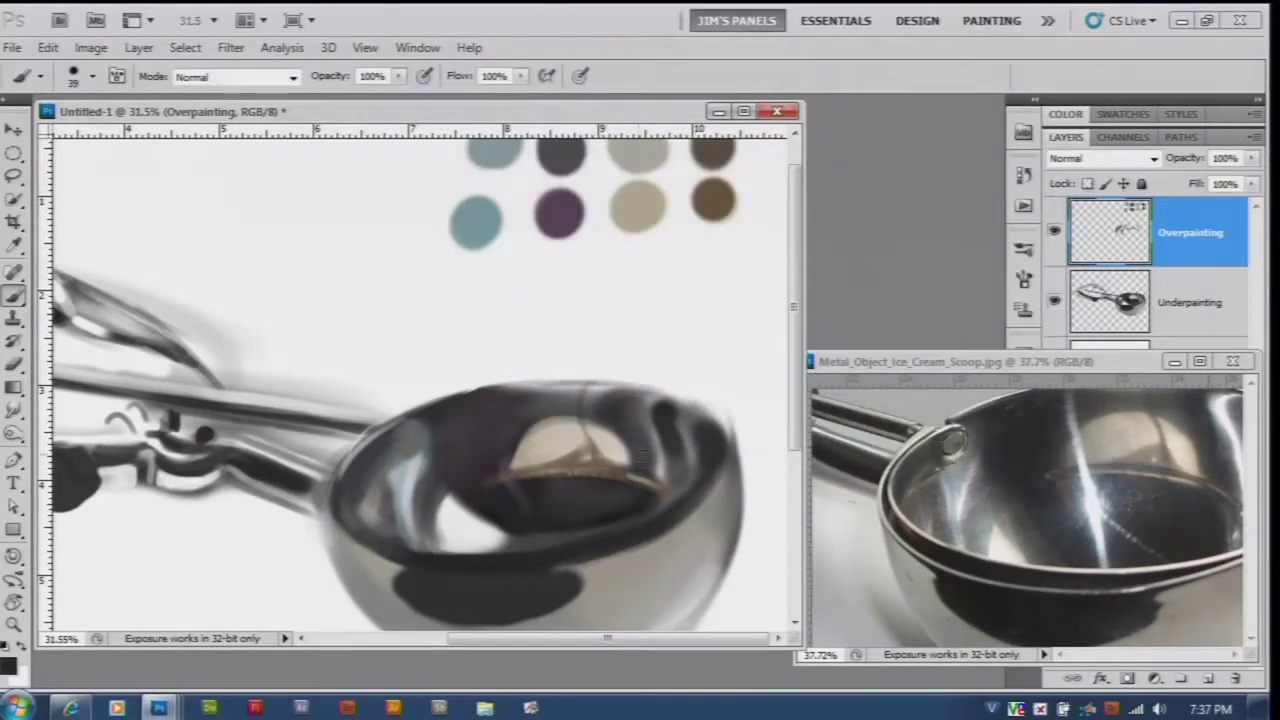
pyautogui.moveTo(642, 460)
pyautogui.mouseDown()
pyautogui.moveTo(633, 425)
pyautogui.moveTo(638, 438)
pyautogui.mouseUp()
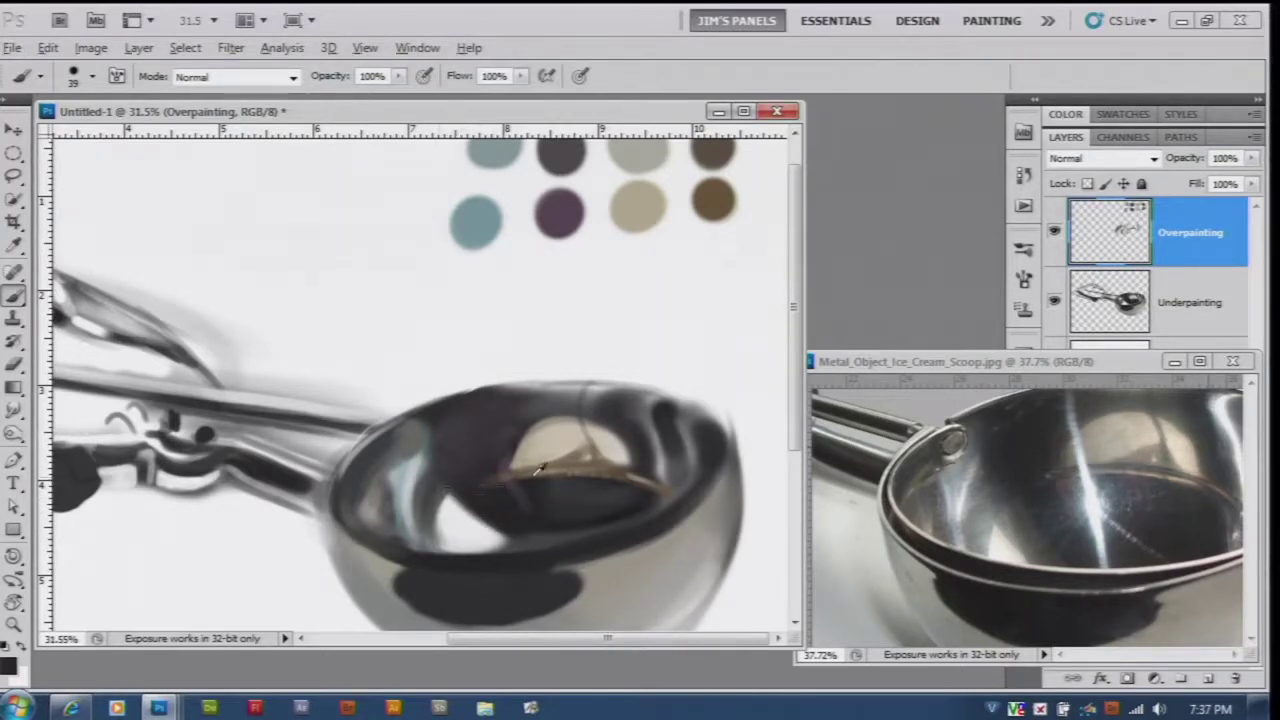
# Sample the brown curved line and continue it down along the white highlight, reshaping the highlight's edge inside the bowl.
pyautogui.keyDown('alt'); pyautogui.click(499, 478); pyautogui.keyUp('alt')
pyautogui.moveTo(450, 496)
pyautogui.mouseDown()
pyautogui.moveTo(488, 522)
pyautogui.moveTo(484, 539)
pyautogui.moveTo(448, 497)
pyautogui.moveTo(483, 522)
pyautogui.moveTo(453, 501)
pyautogui.mouseUp()
pyautogui.moveTo(446, 509)
pyautogui.mouseDown()
pyautogui.moveTo(488, 543)
pyautogui.moveTo(439, 508)
pyautogui.moveTo(470, 518)
pyautogui.moveTo(441, 499)
pyautogui.moveTo(458, 504)
pyautogui.moveTo(452, 493)
pyautogui.moveTo(496, 538)
pyautogui.moveTo(464, 512)
pyautogui.moveTo(471, 497)
pyautogui.moveTo(482, 502)
pyautogui.moveTo(467, 507)
pyautogui.moveTo(536, 520)
pyautogui.mouseUp()
pyautogui.keyDown('alt'); pyautogui.click(471, 483); pyautogui.keyUp('alt')
# Sample the light rim tone from the reference photo, try highlight strokes on the bowl's outer rim near the handle, and undo the last stroke.
pyautogui.scroll(-2, 705, 428)
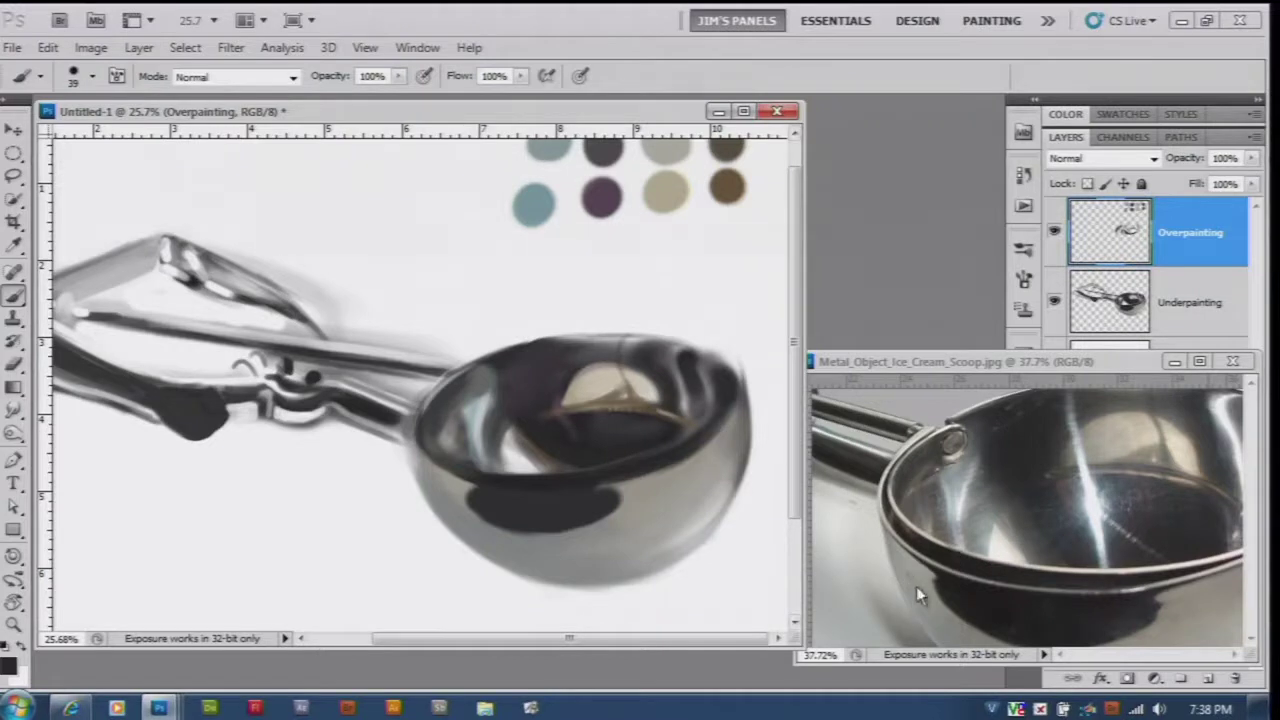
pyautogui.keyDown('alt'); pyautogui.click(889, 579); pyautogui.keyUp('alt')
pyautogui.moveTo(435, 473); pyautogui.dragTo(462, 484)
pyautogui.moveTo(430, 469); pyautogui.dragTo(462, 505)
pyautogui.hotkey('ctrl', 'z')
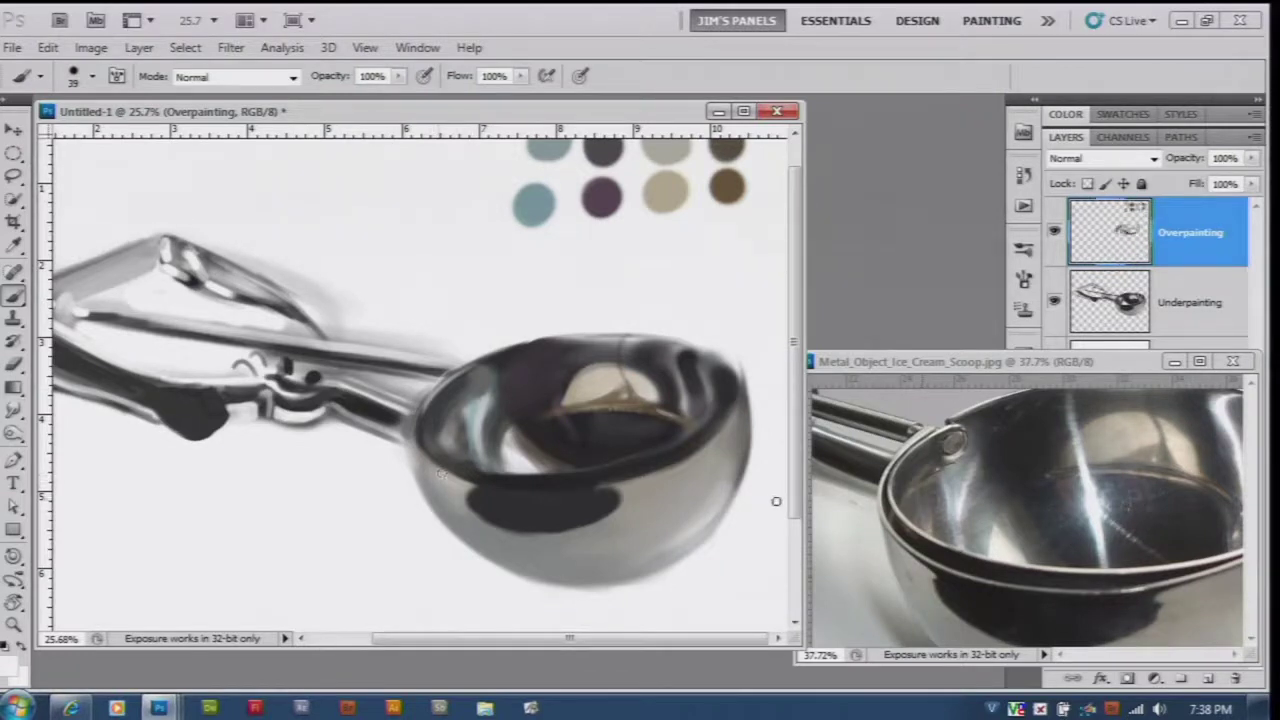